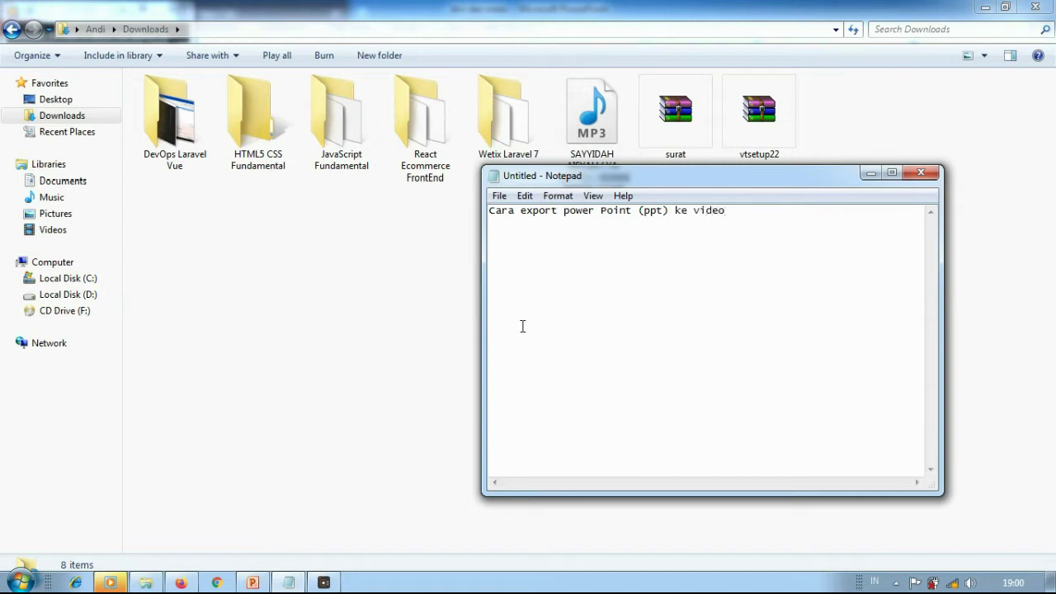
# - Start a second line in the Notepad note reading "bag yang belum ada Plugins nya maka download dulu"
pyautogui.press('Return')
pyautogui.write('bag yang beli')
pyautogui.press('BackSpace')
pyautogui.write('um ada ')
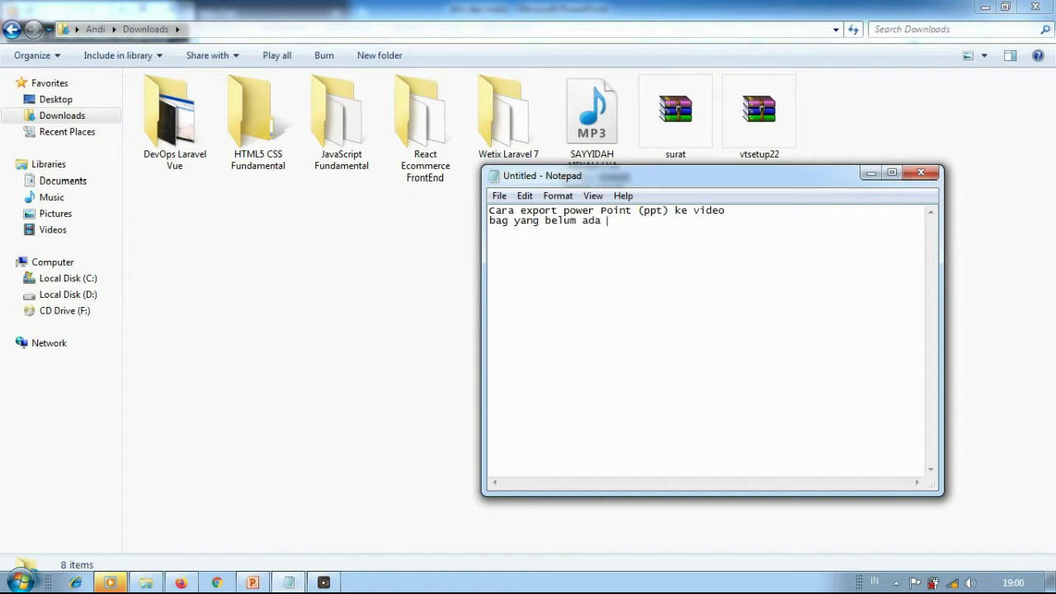
pyautogui.write('Plugins nya maka d')
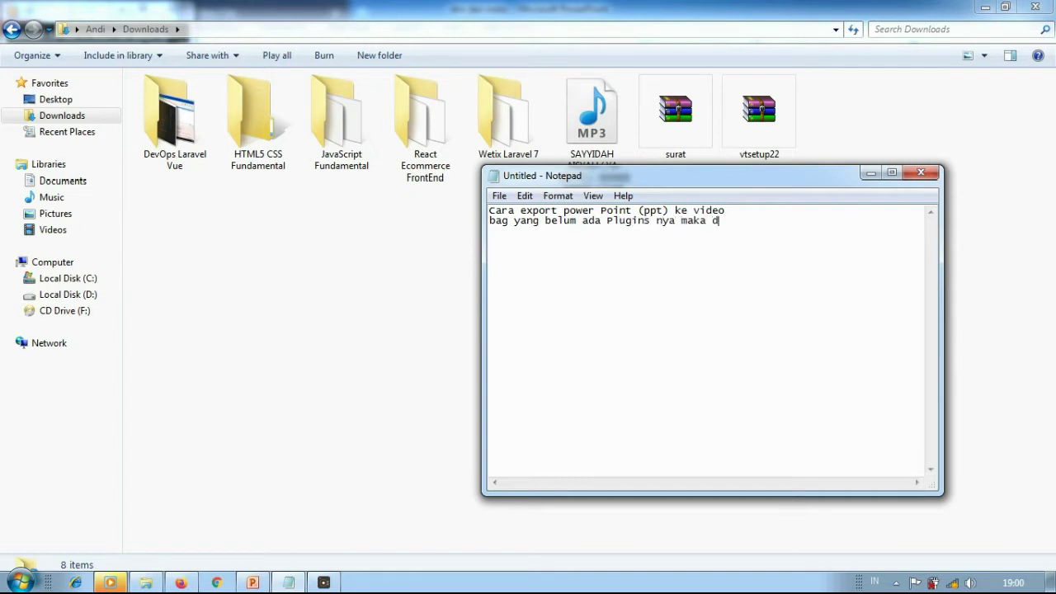
pyautogui.write('ownload dulu Pugin')
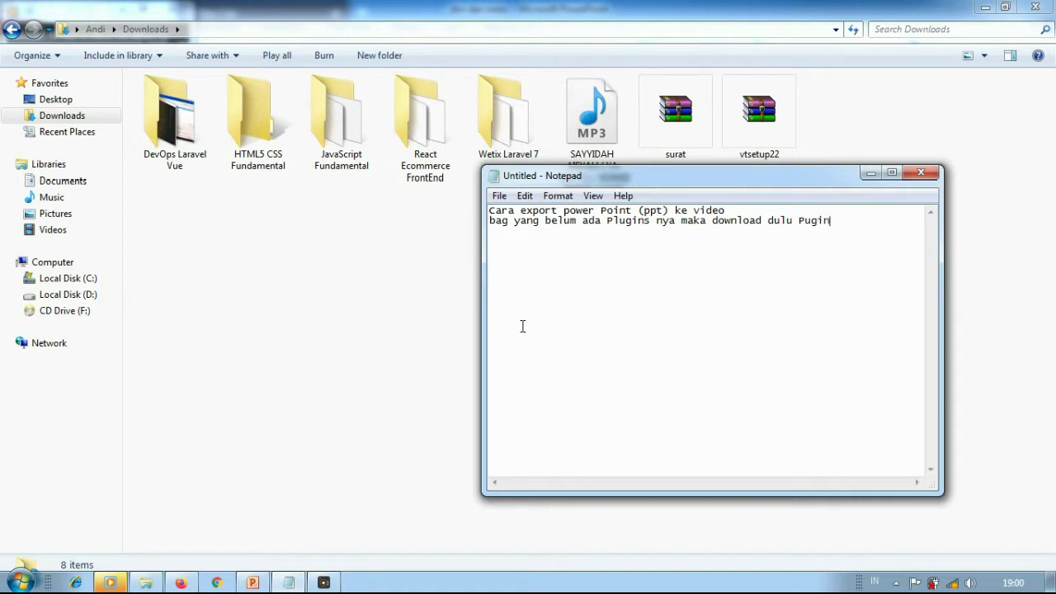
# - Complete the note's second line with "Plugins ( Lik download di deskripsi)"
pyautogui.press('BackSpace')
pyautogui.press('BackSpace')
pyautogui.press('BackSpace')
pyautogui.press('BackSpace')
pyautogui.write('l')
pyautogui.press('BackSpace')
pyautogui.write('lugins ( Lik download d')
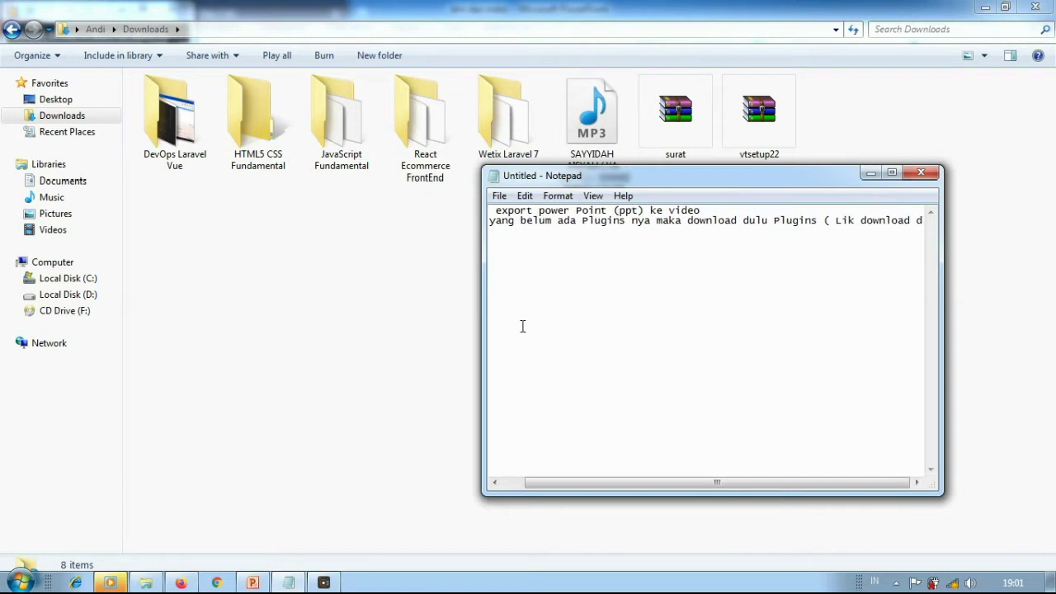
pyautogui.press('BackSpace')
pyautogui.write('di d')
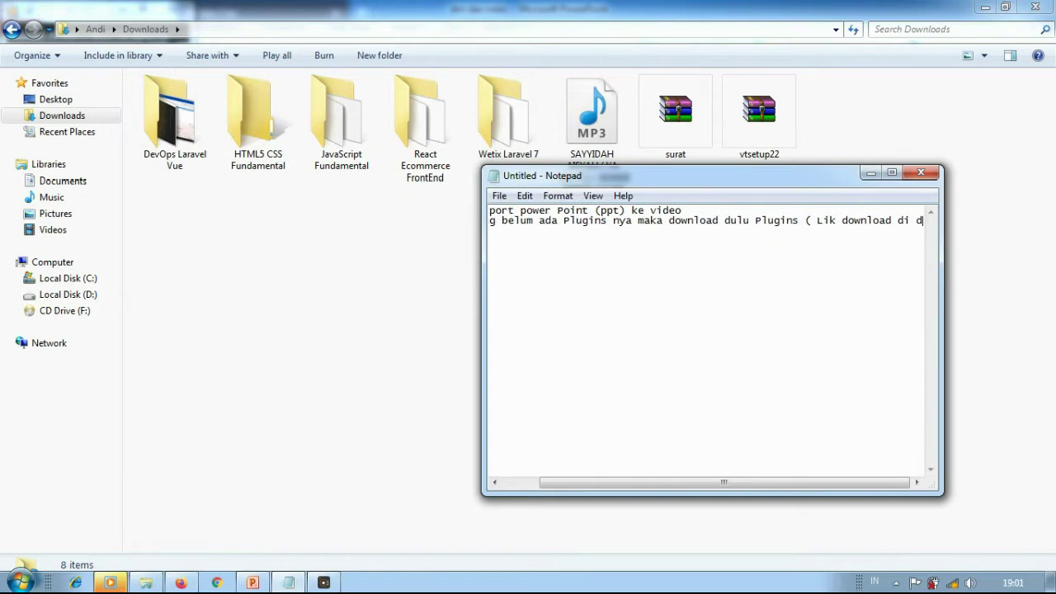
pyautogui.write('eskri')
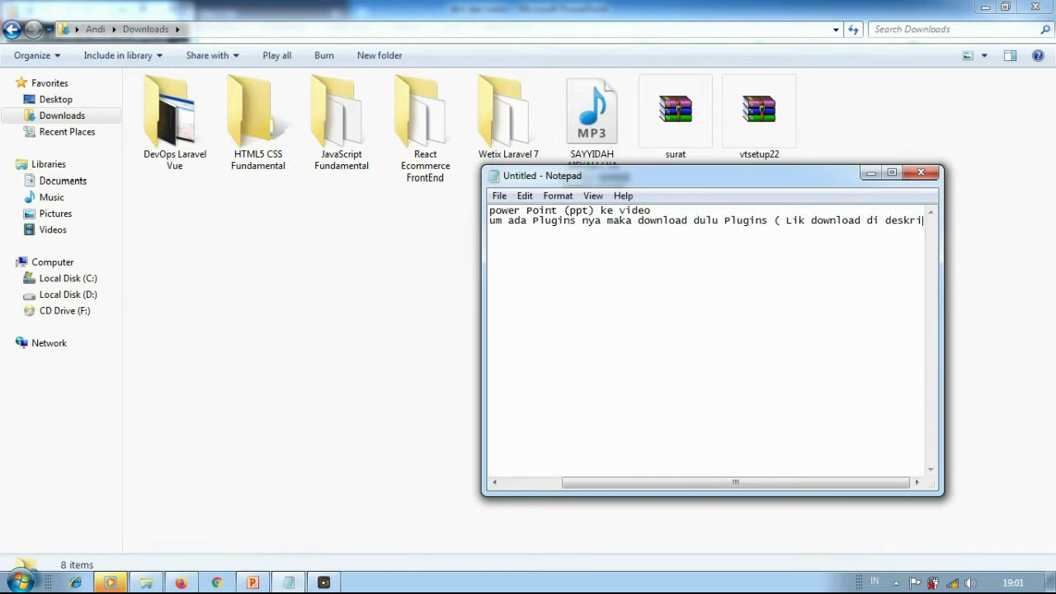
pyautogui.write('ps')
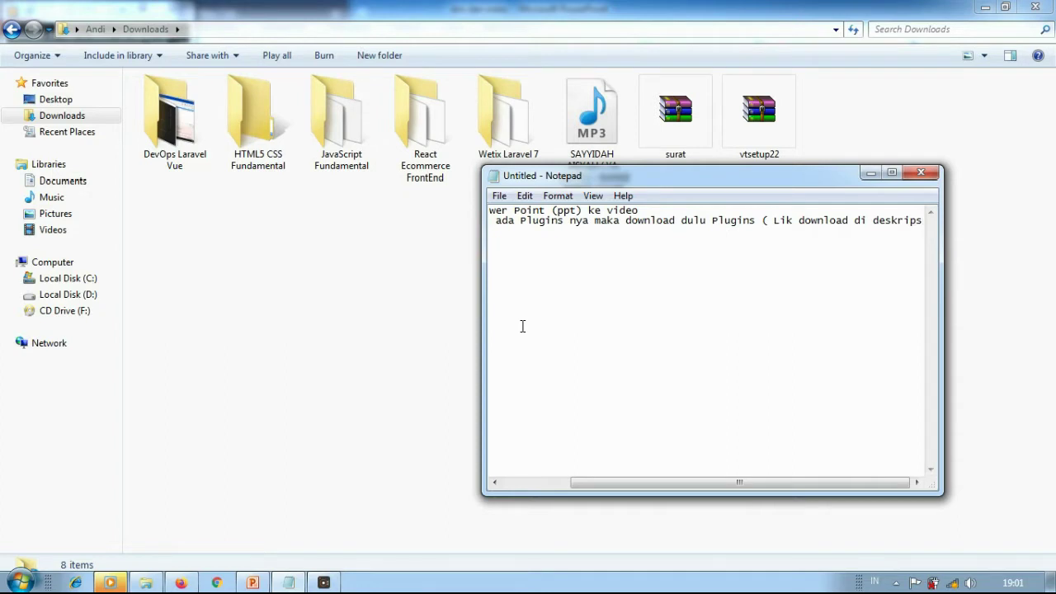
pyautogui.write('i)')
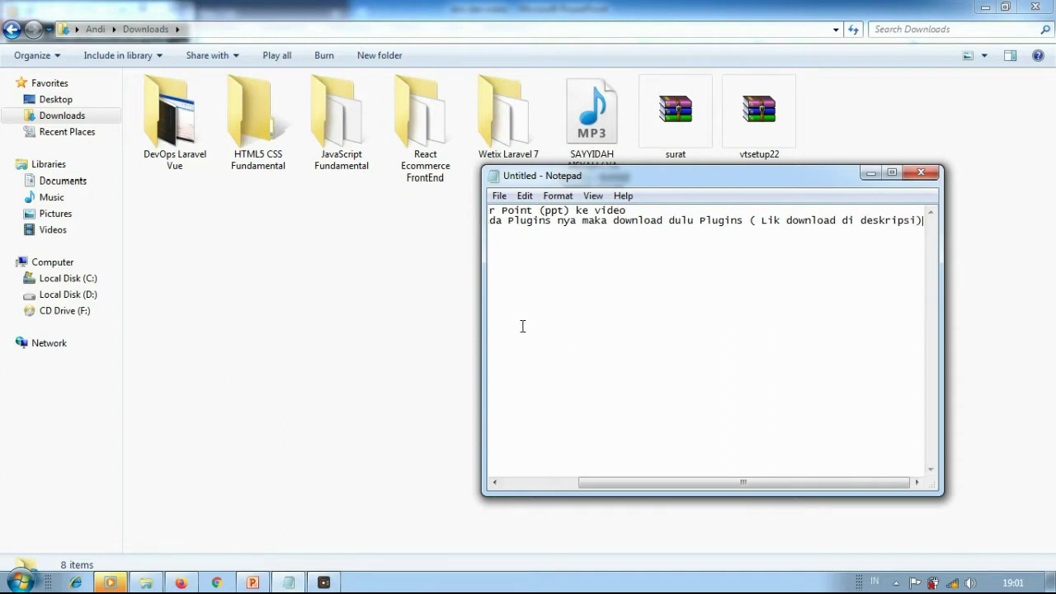
# - Correct the first word of the note's second line to "bagi"
pyautogui.press('Return')
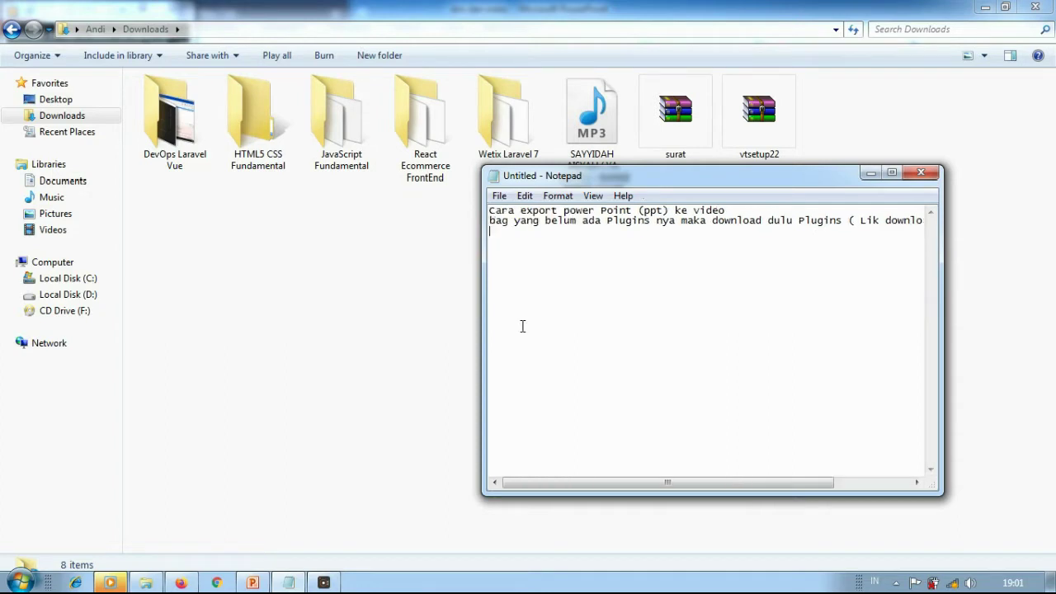
pyautogui.click(509, 220)
pyautogui.write('i')
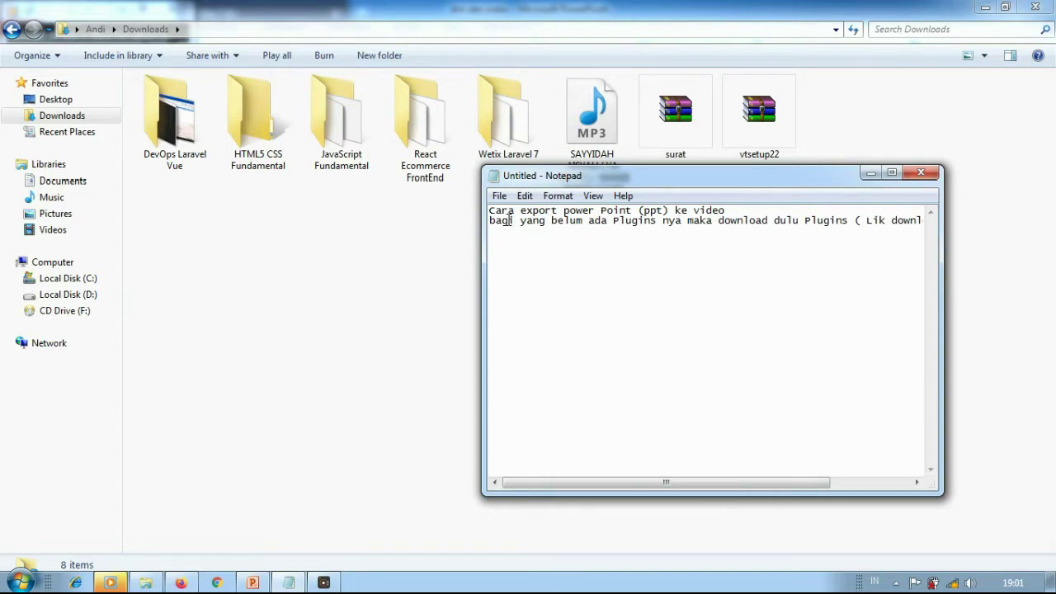
# - Add a third line to the note reading "jika setelah didownload maka extract dan install"
pyautogui.press('Return')
pyautogui.write('jika setelah didwon')
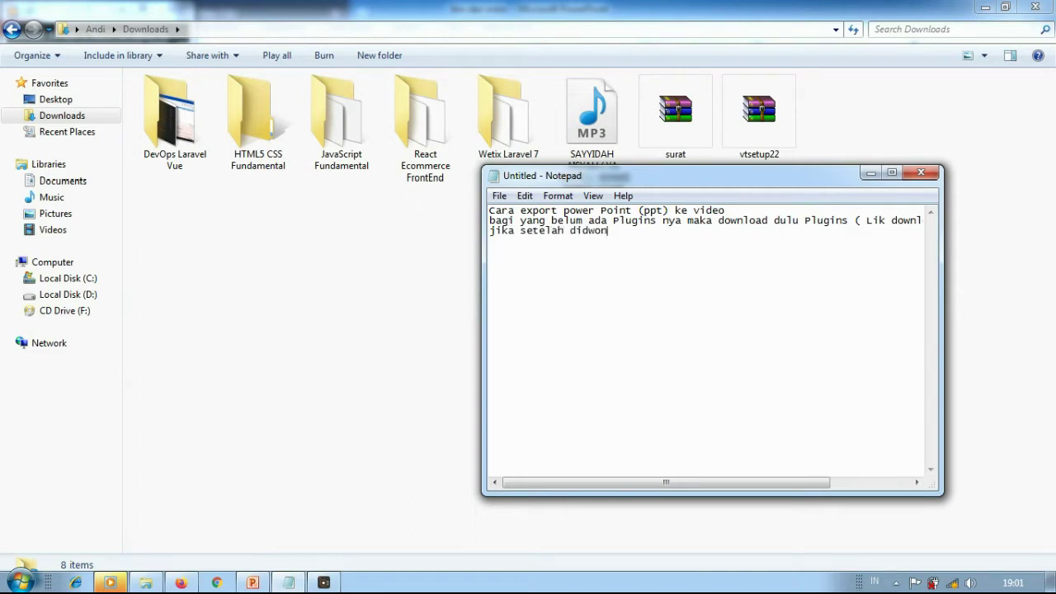
pyautogui.write('oa')
pyautogui.press('BackSpace')
pyautogui.press('BackSpace')
pyautogui.write('l')
pyautogui.press('BackSpace')
pyautogui.press('BackSpace')
pyautogui.press('BackSpace')
pyautogui.press('BackSpace')
pyautogui.write('ownload maka extra')
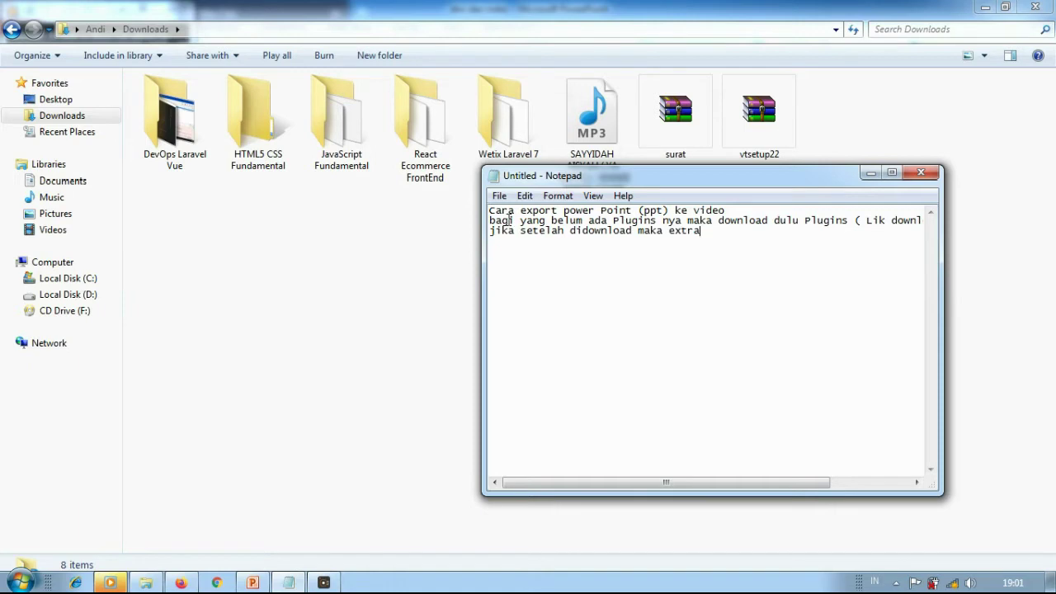
pyautogui.write('ct dan install')
# - Extract the vtsetup22 archive directly into the Downloads folder
pyautogui.click(467, 331)
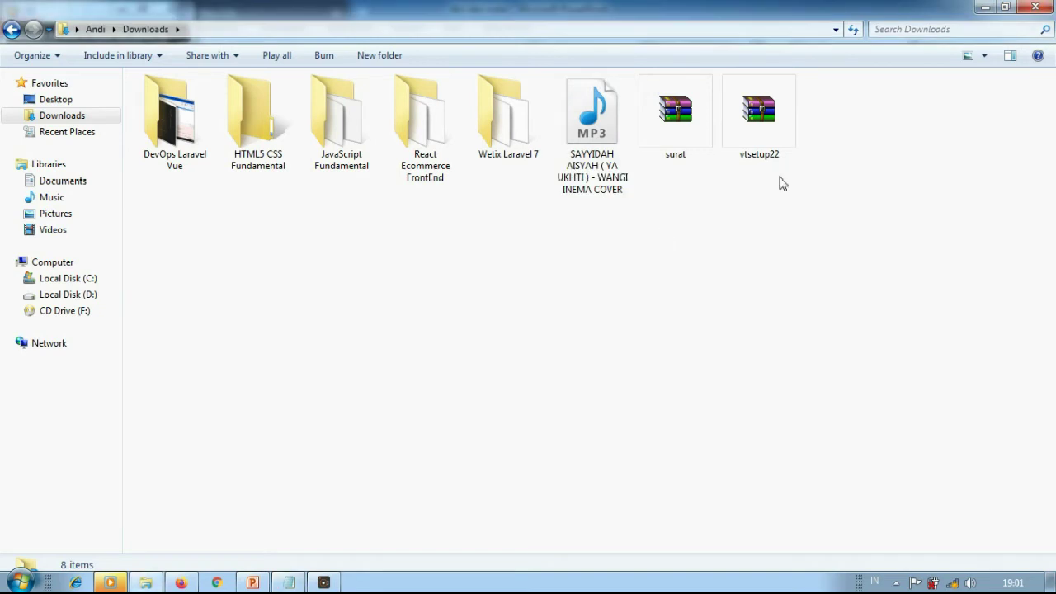
pyautogui.rightClick(780, 147)
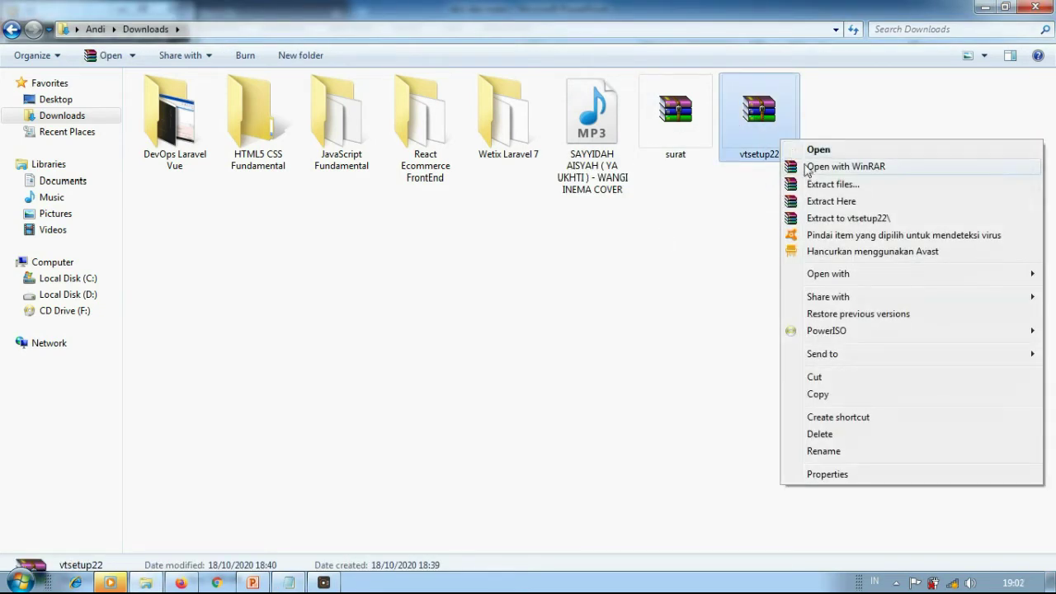
pyautogui.click(828, 205)
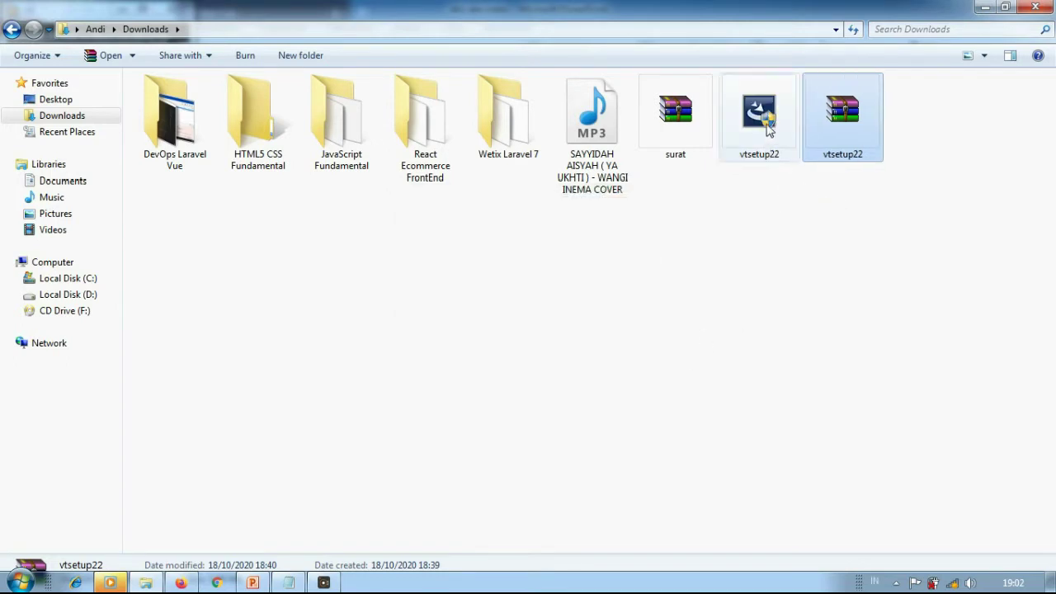
# - Run the extracted vtsetup22 installer and allow it to make changes to the computer
pyautogui.click(768, 126)
pyautogui.doubleClick(767, 125)
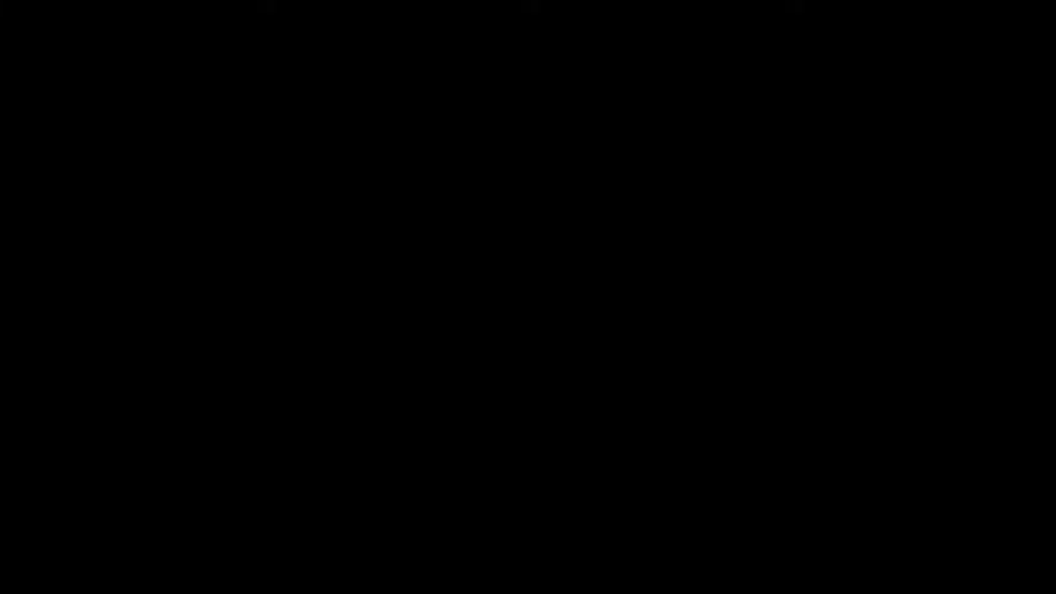
pyautogui.click(598, 343)
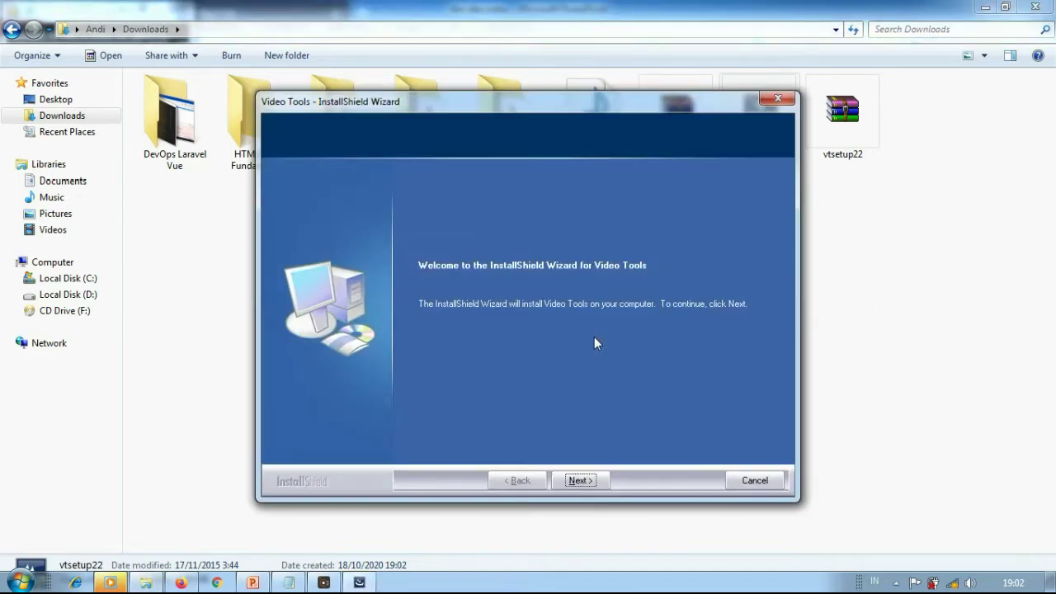
# - Accept the Video Tools license agreement, keep the default destination folder and start the installation
pyautogui.click(580, 481)
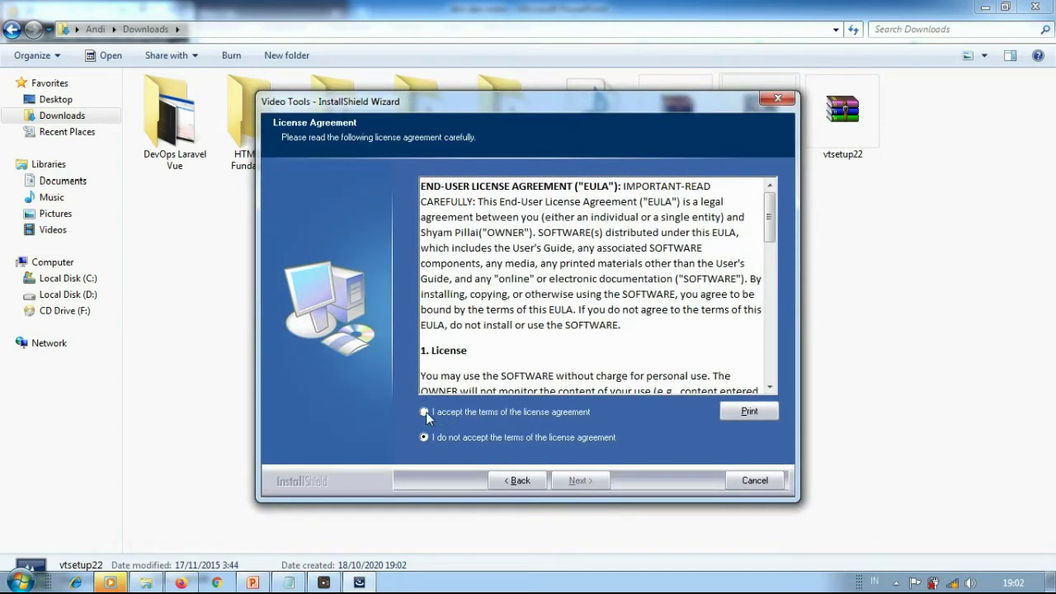
pyautogui.click(424, 412)
pyautogui.click(577, 483)
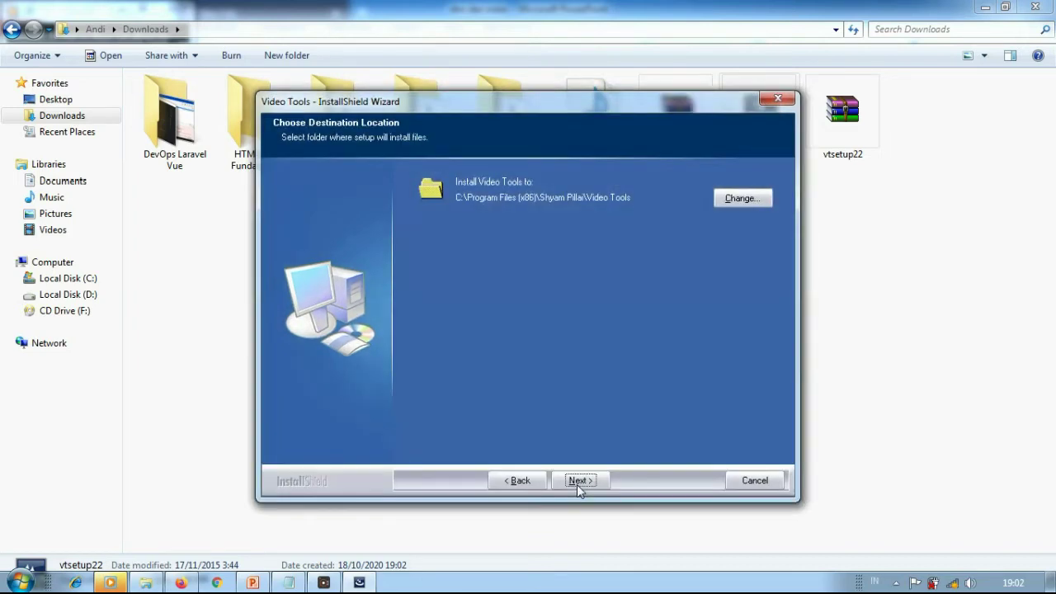
pyautogui.click(578, 483)
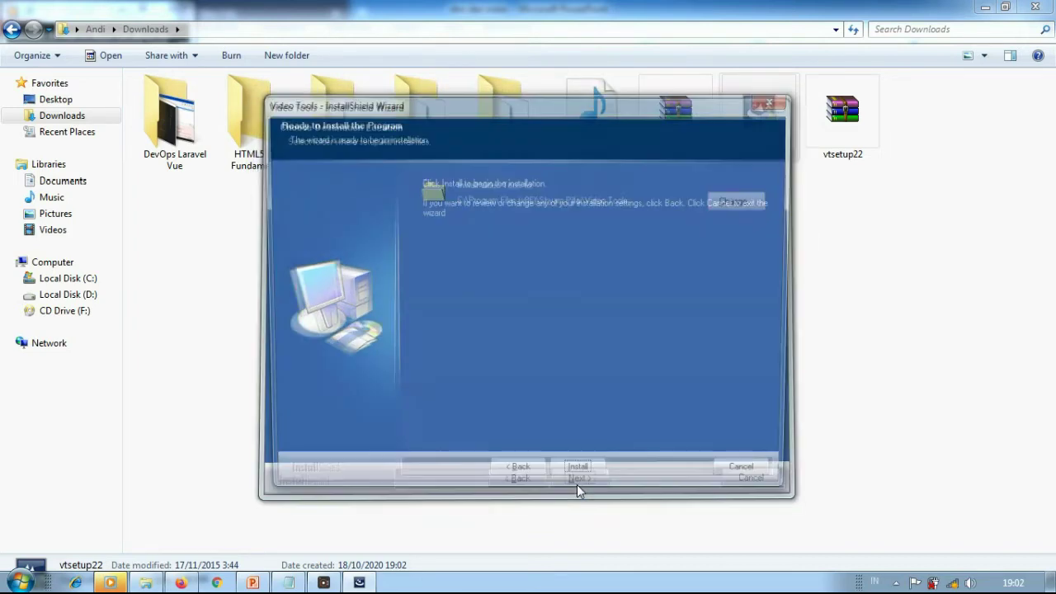
pyautogui.click(580, 481)
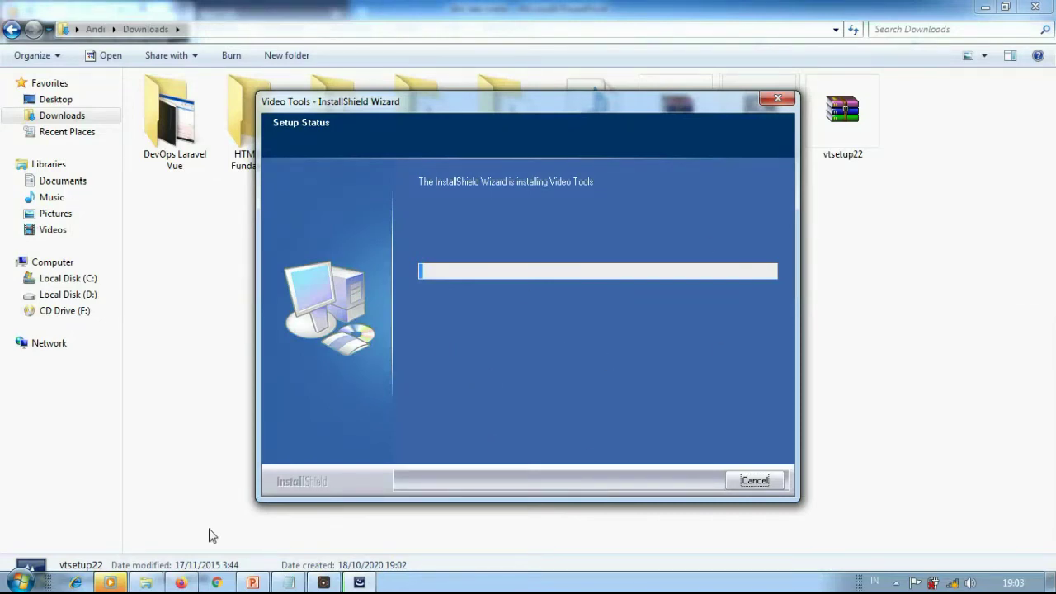
# - Leave the Video Tools installation wizard and return to the Downloads folder
pyautogui.moveTo(189, 582)
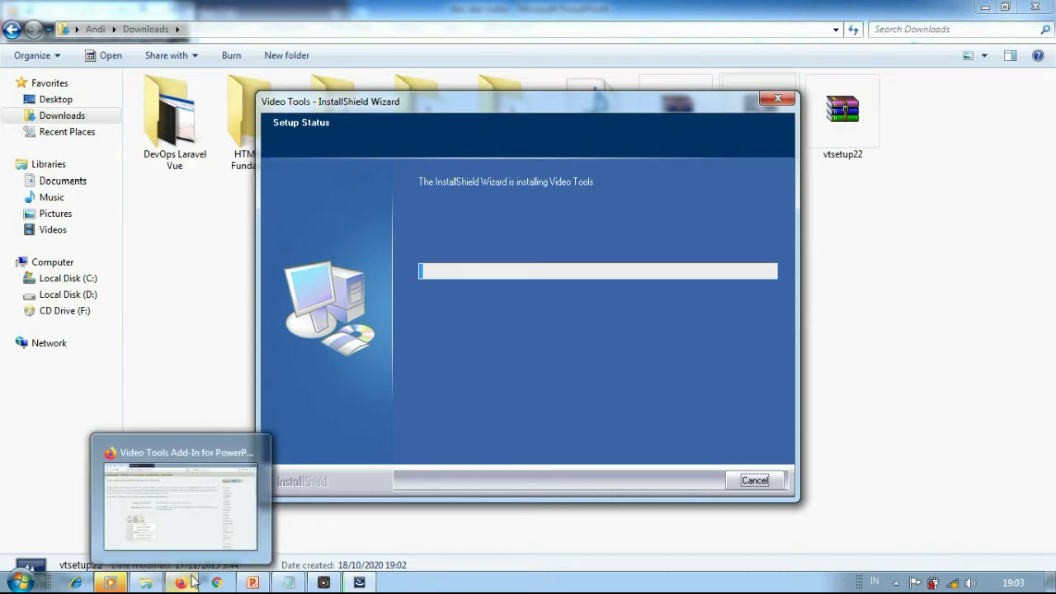
pyautogui.moveTo(252, 469)
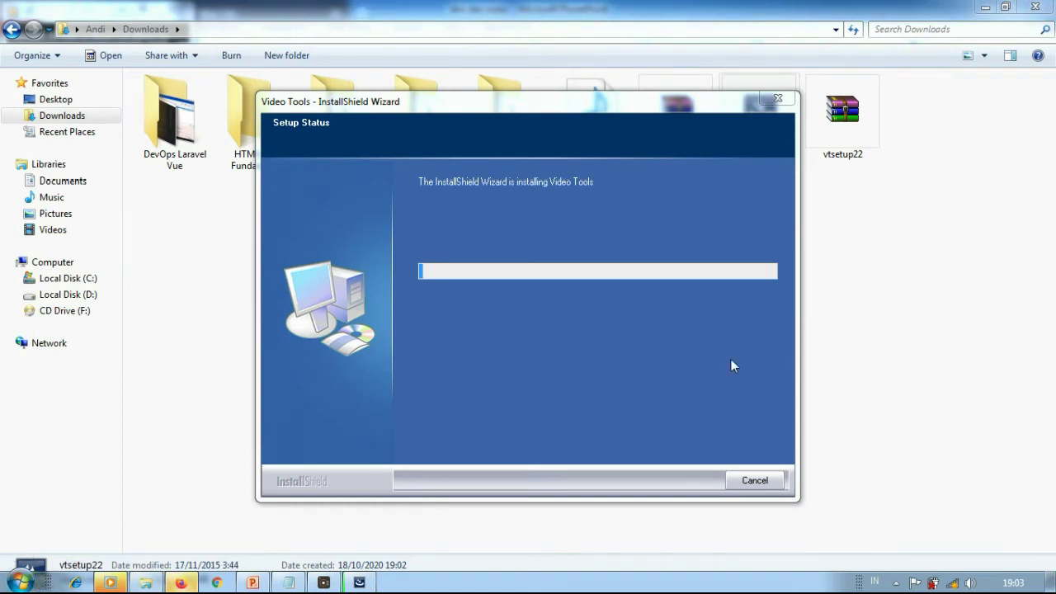
pyautogui.click(654, 382)
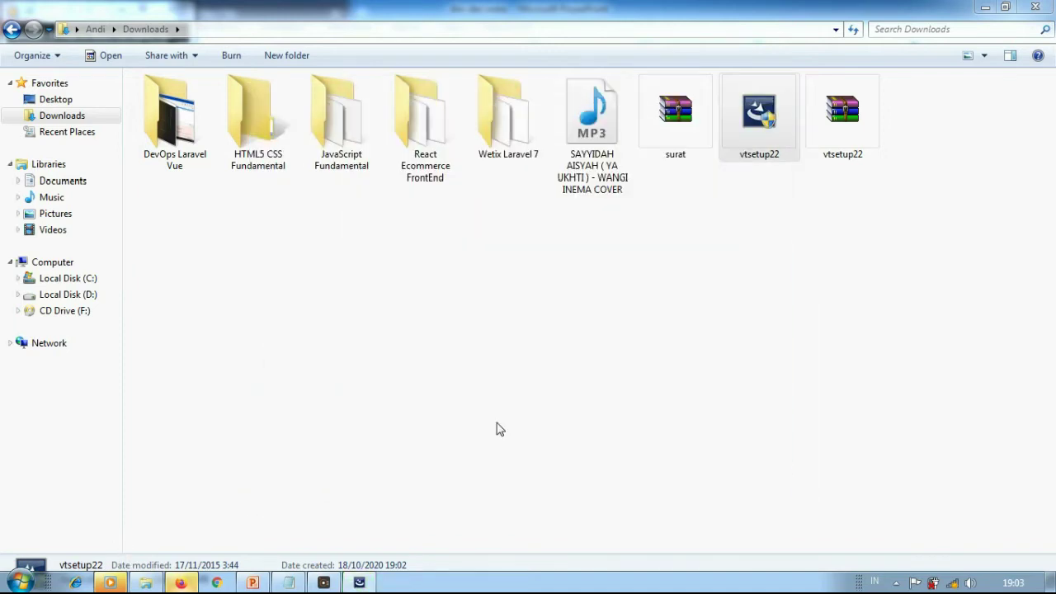
pyautogui.click(499, 429)
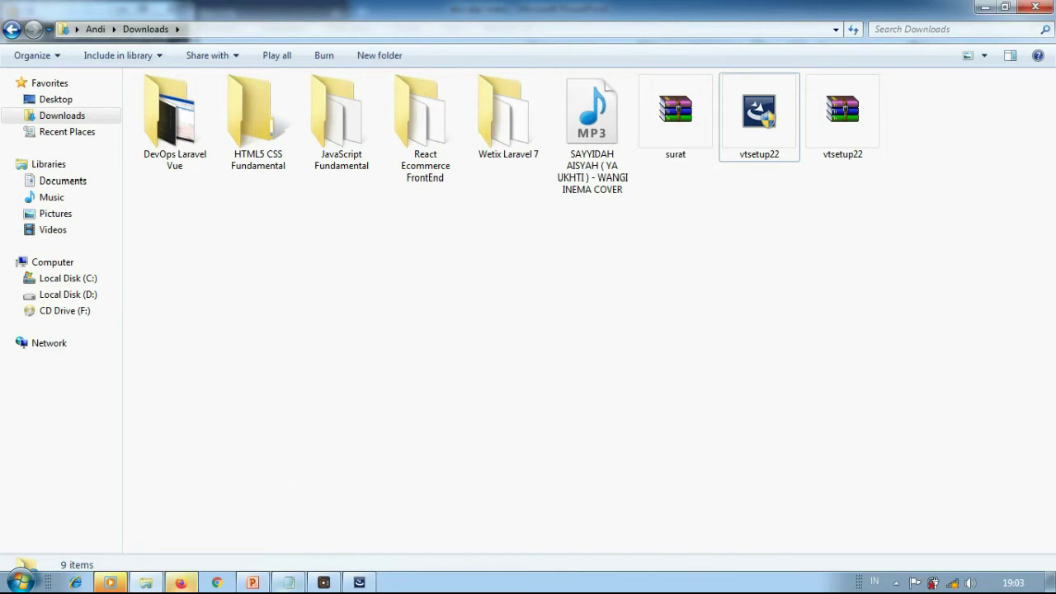
# - Switch to Notepad and add the line "jka setelah di install maka masuk ke powerpoint" to the note
pyautogui.click(293, 584)
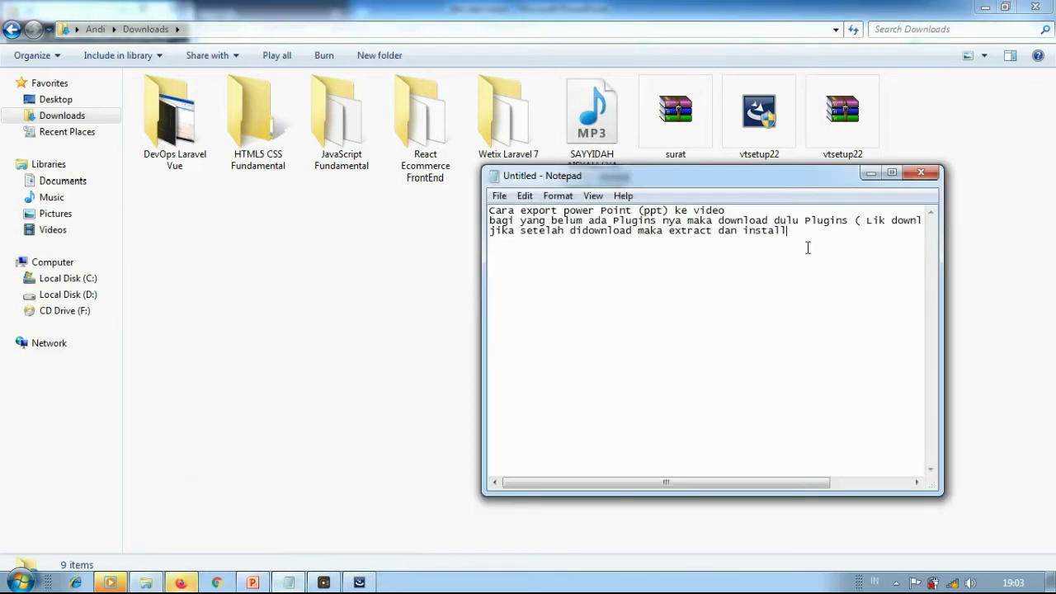
pyautogui.press('Return')
pyautogui.write('jka sete')
pyautogui.write('lah d')
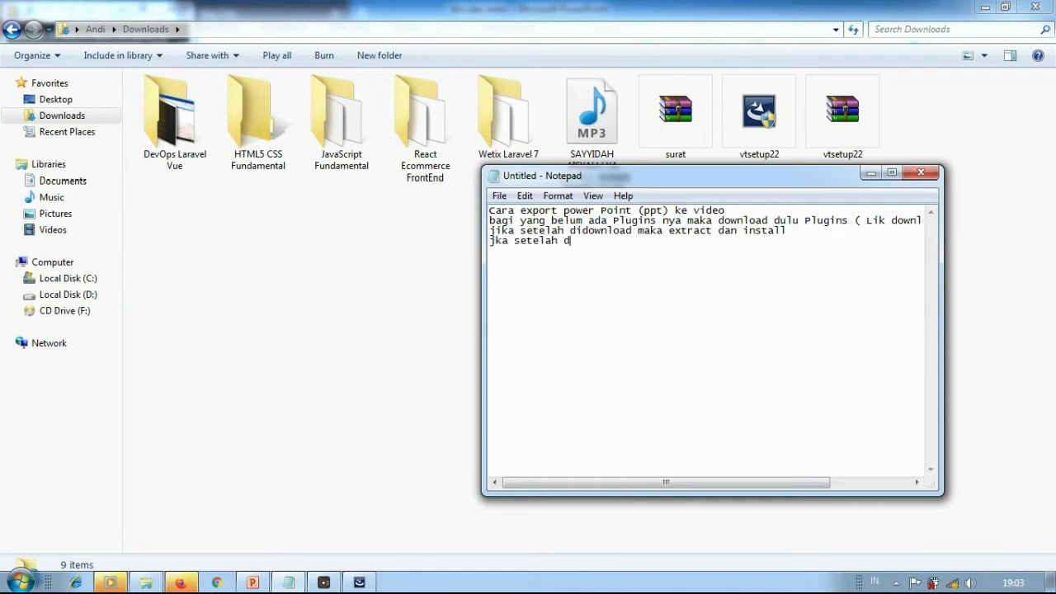
pyautogui.write('i install maka masuk ')
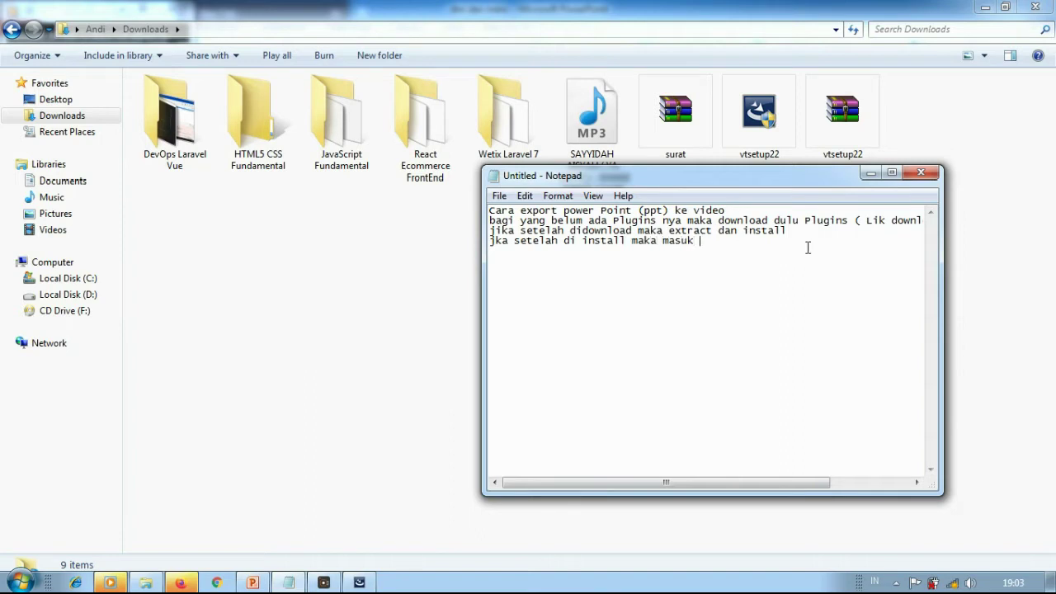
pyautogui.write('ke powerpoint yangt')
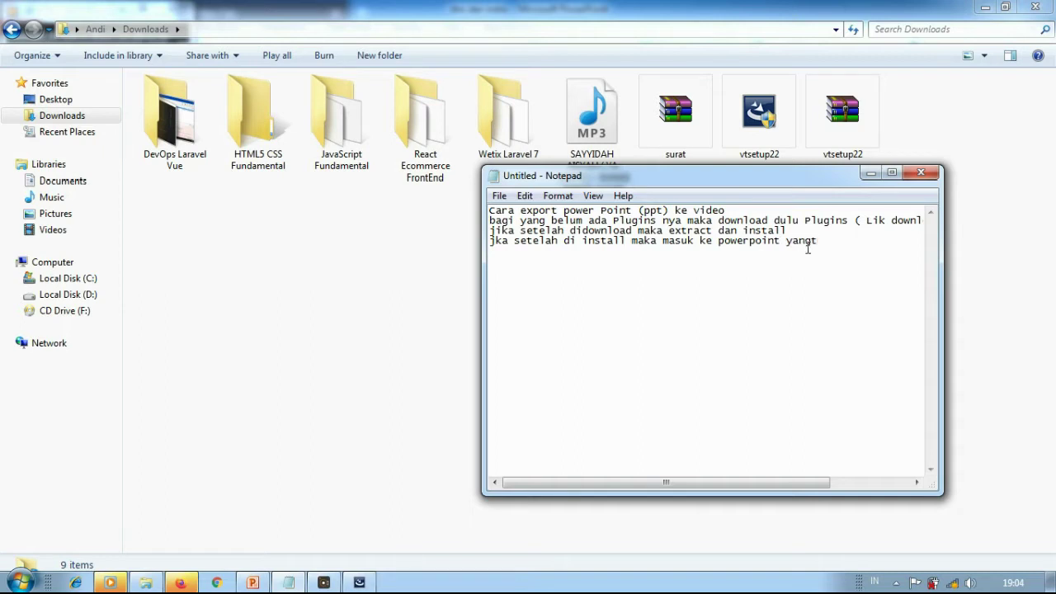
pyautogui.press('BackSpace')
pyautogui.press('BackSpace')
pyautogui.press('BackSpace')
pyautogui.press('BackSpace')
pyautogui.press('BackSpace')
# - Reopen the Notepad note and add the line "sory barusan di pause dlu wkwkk" below a blank line
pyautogui.click(254, 583)
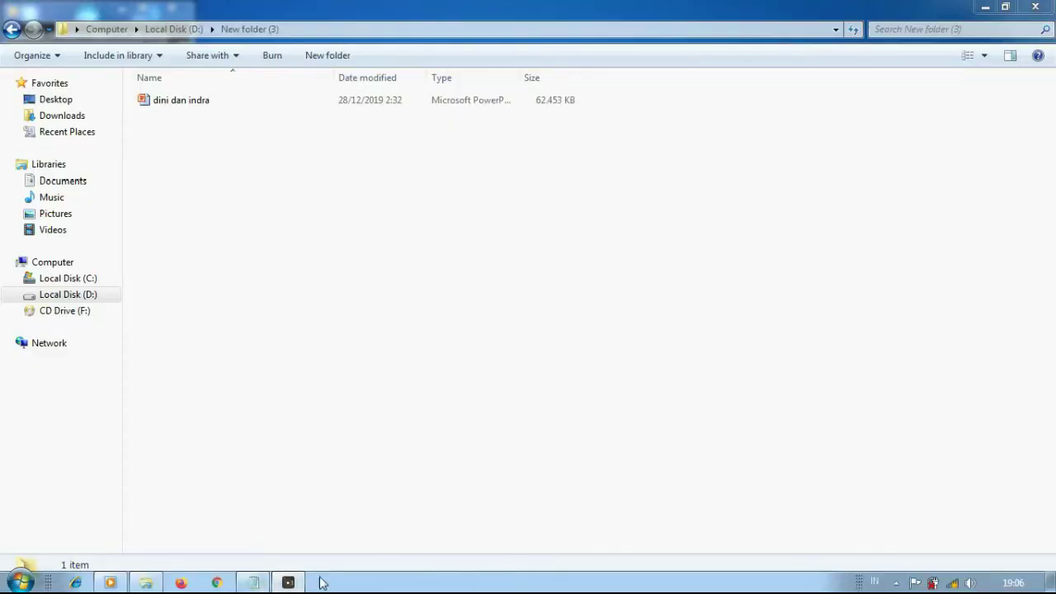
pyautogui.click(254, 583)
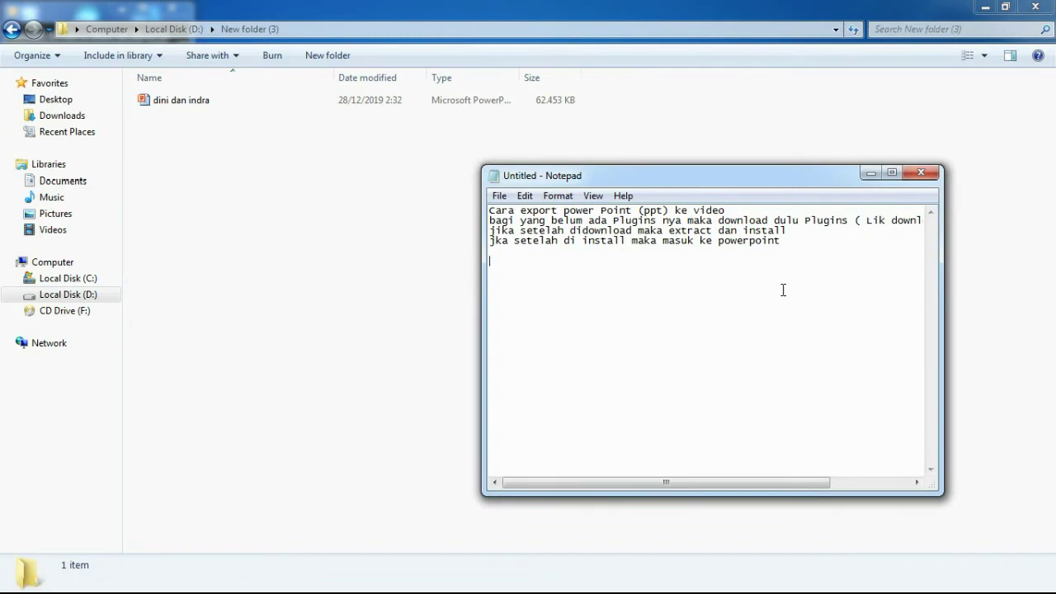
pyautogui.press('Return')
pyautogui.press('Return')
pyautogui.write('sory barusan di pa')
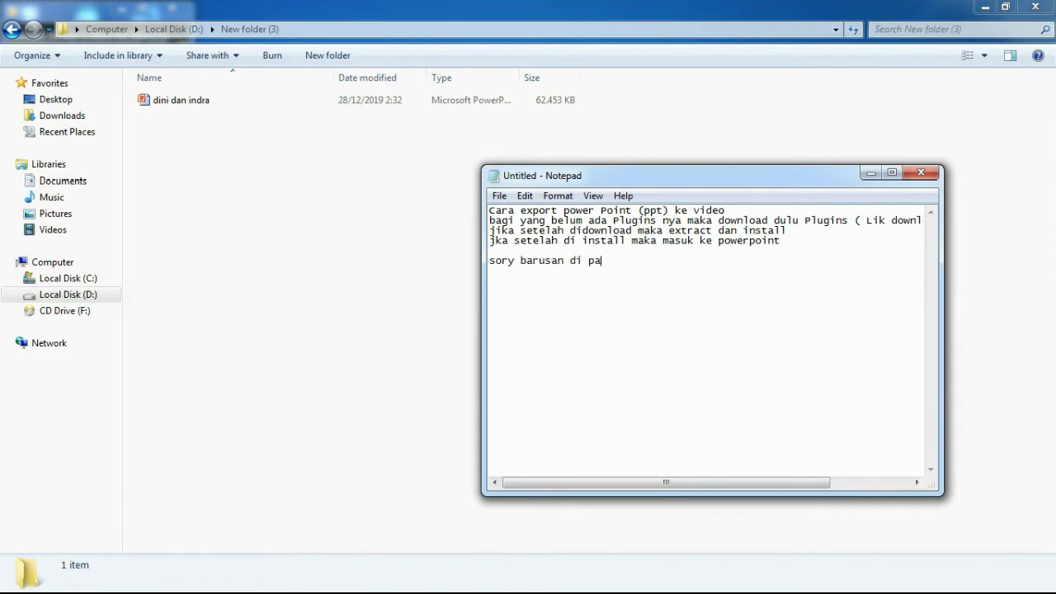
pyautogui.write('se')
pyautogui.press('BackSpace')
pyautogui.press('BackSpace')
pyautogui.write('use dlu wkwkk')
# - Add a final line to the note reading "baik lanjut masuk ke powert point"
pyautogui.press('Return')
pyautogui.write('aik mas')
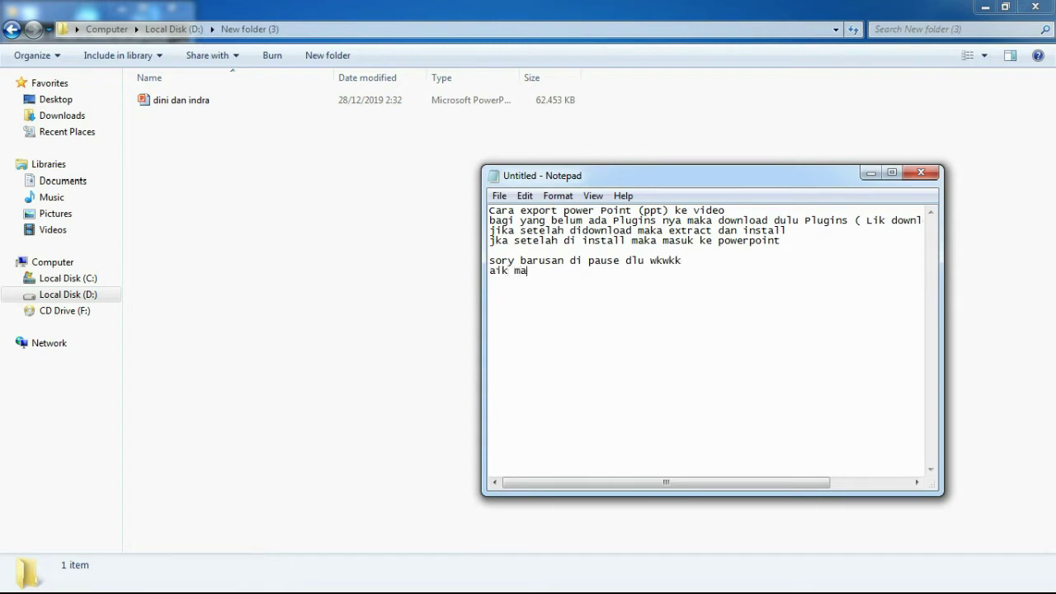
pyautogui.press('BackSpace')
pyautogui.press('BackSpace')
pyautogui.press('BackSpace')
pyautogui.press('BackSpace')
pyautogui.press('BackSpace')
pyautogui.press('BackSpace')
pyautogui.write('baik lan')
pyautogui.press('BackSpace')
pyautogui.press('BackSpace')
pyautogui.press('BackSpace')
pyautogui.write('jut masuk ke ')
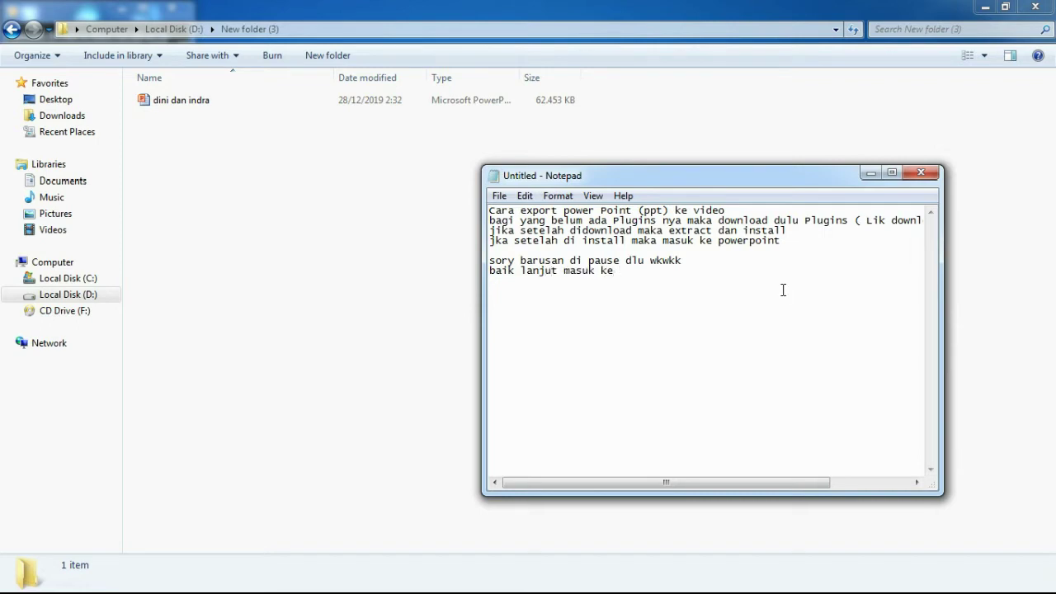
pyautogui.write('powert point')
# - Open the PowerPoint presentation stored in New folder (3) on Local Disk (D:)
pyautogui.click(186, 203)
pyautogui.click(176, 106)
pyautogui.doubleClick(176, 106)
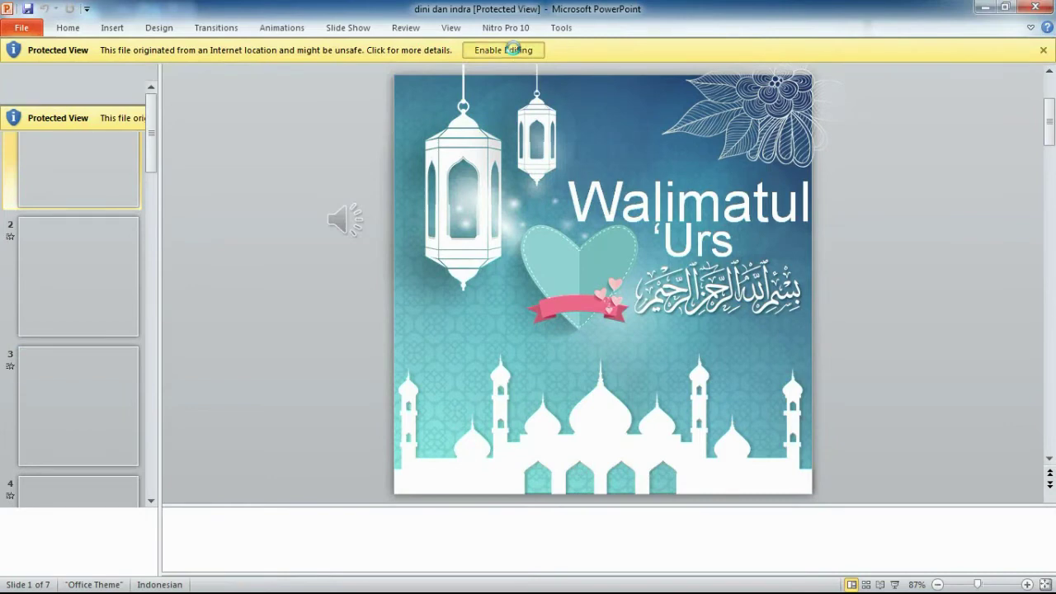
# - Enable editing of the protected presentation and bring the Notepad note to the front
pyautogui.click(513, 49)
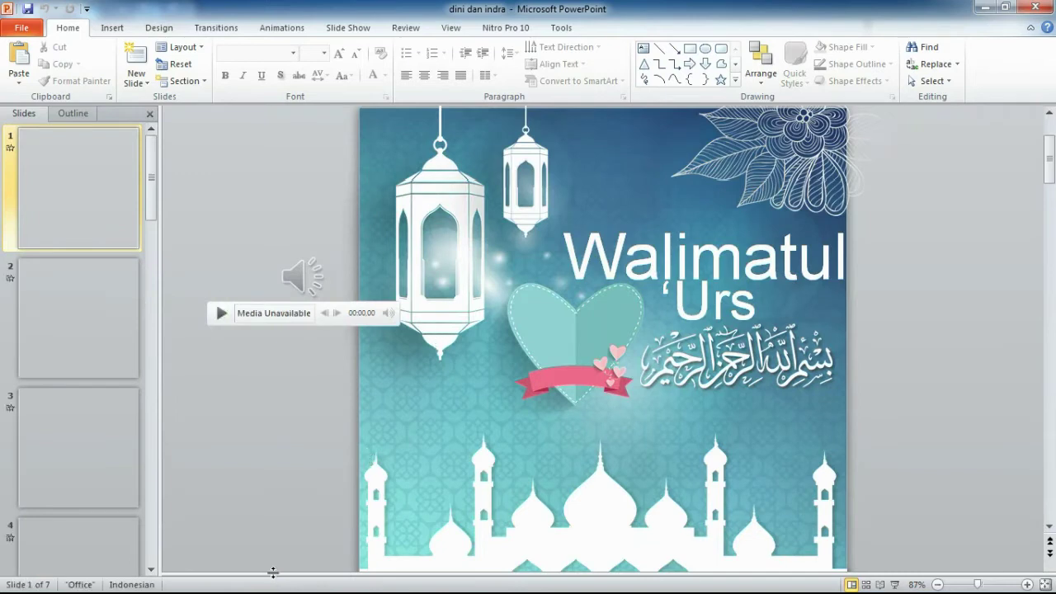
pyautogui.moveTo(314, 585)
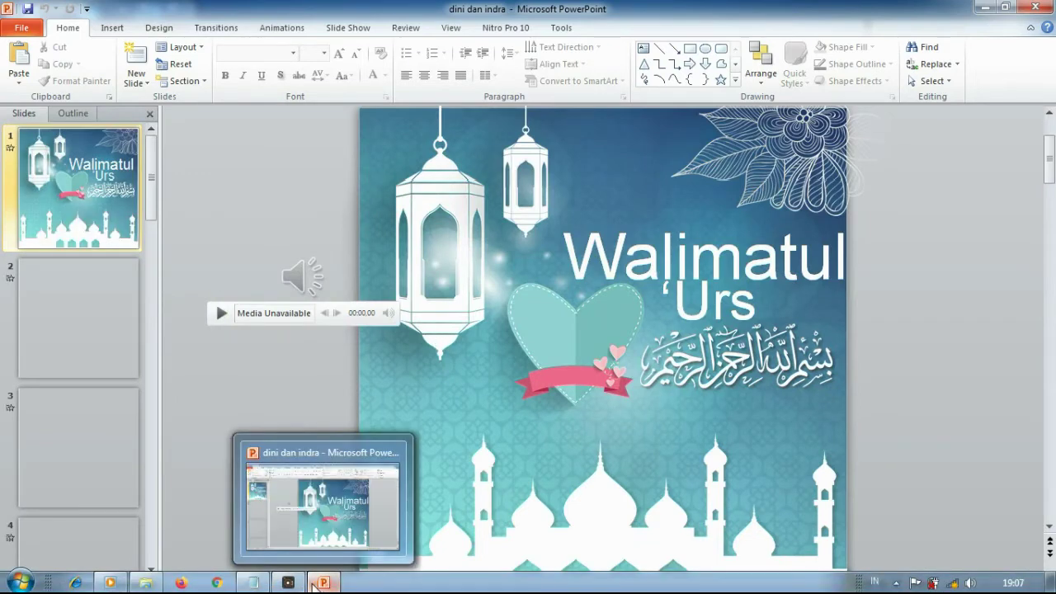
pyautogui.click(253, 582)
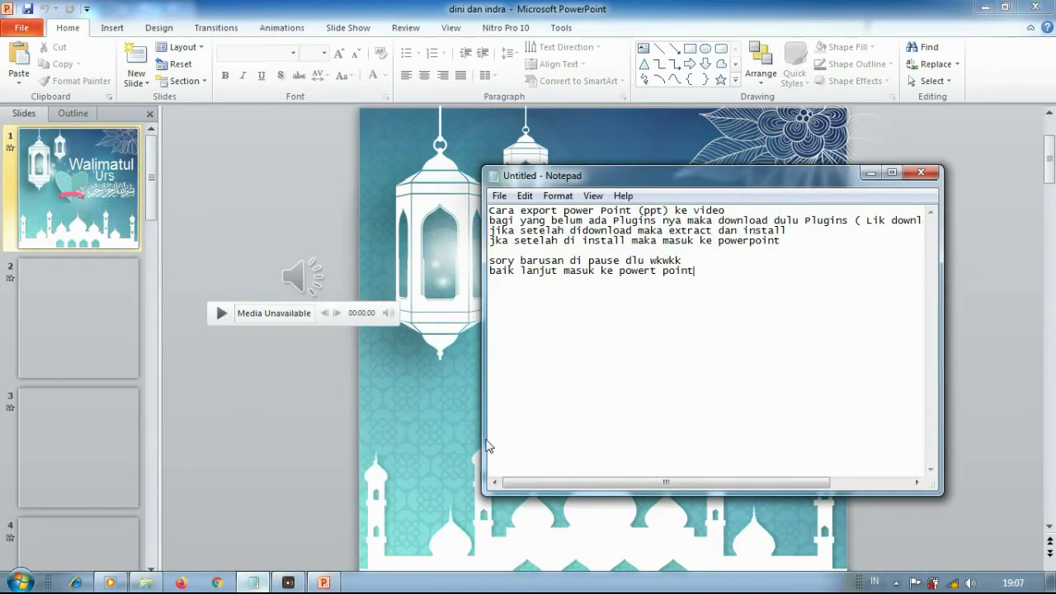
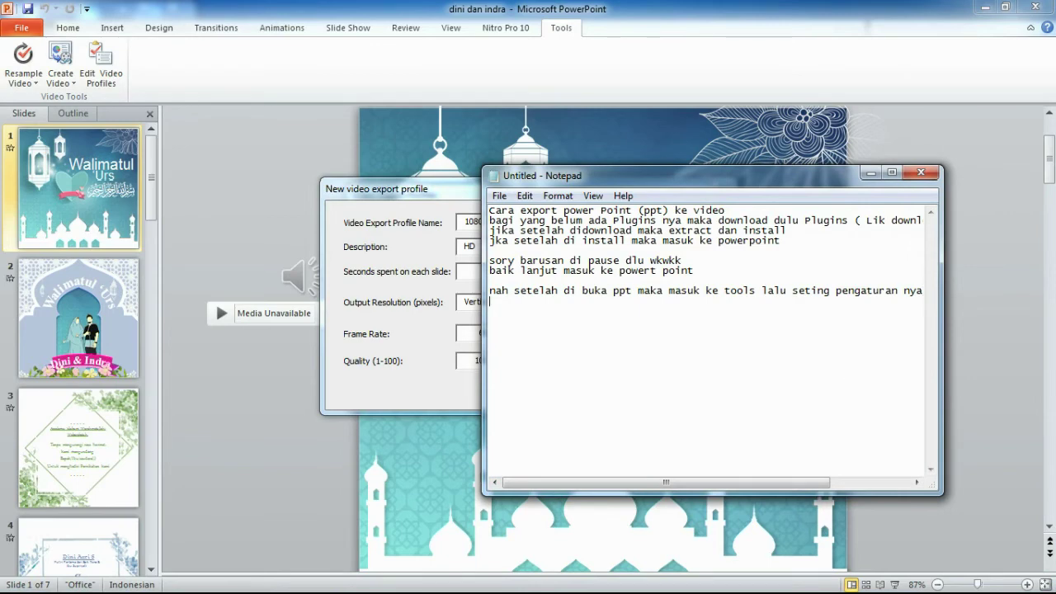
# - Add the line "nah setiing di bagian sini" below the line about the tools settings in the note
pyautogui.write('nah set')
pyautogui.press('BackSpace')
pyautogui.press('BackSpace')
pyautogui.write('iingg')
pyautogui.press('BackSpace')
pyautogui.write('di agian')
pyautogui.press('BackSpace')
pyautogui.press('BackSpace')
pyautogui.press('BackSpace')
pyautogui.press('BackSpace')
pyautogui.press('BackSpace')
pyautogui.write('bagia')
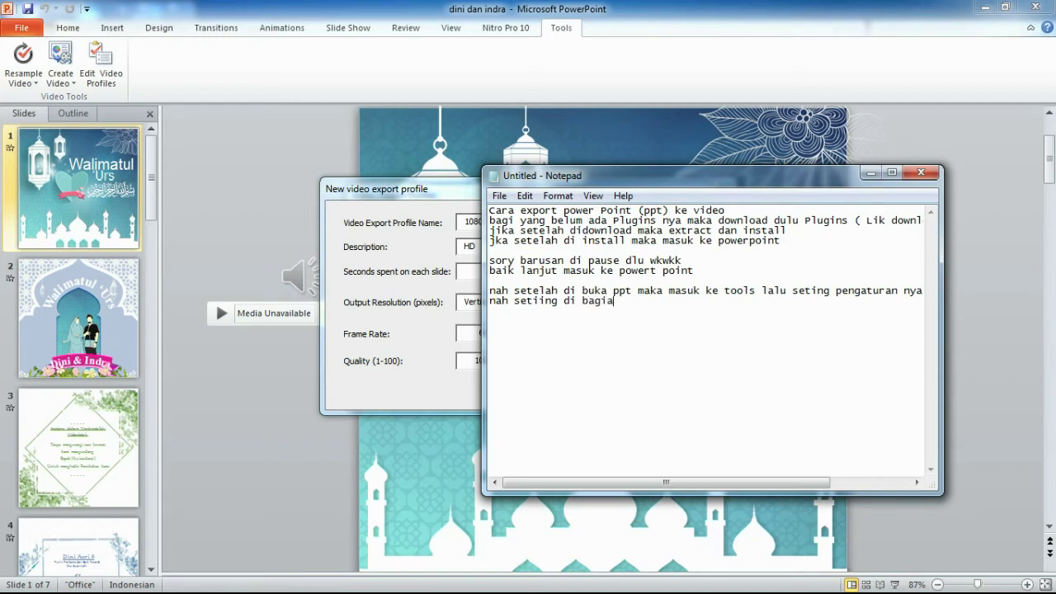
pyautogui.write('n sini')
# - Return to PowerPoint, confirm the new 1080 video export profile and delete the profile Sample Profile (1080)
pyautogui.click(406, 381)
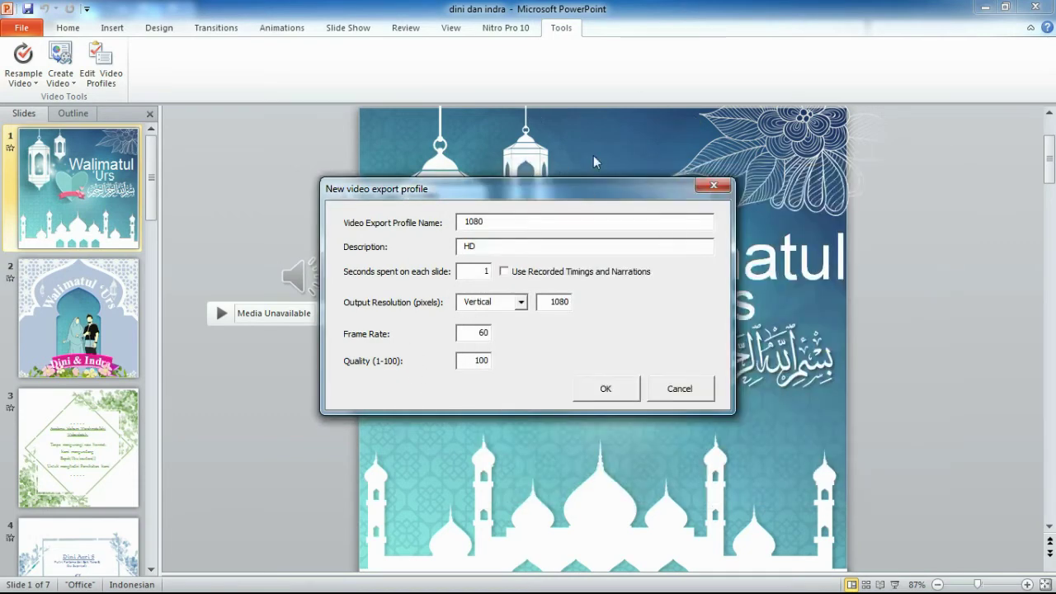
pyautogui.click(606, 391)
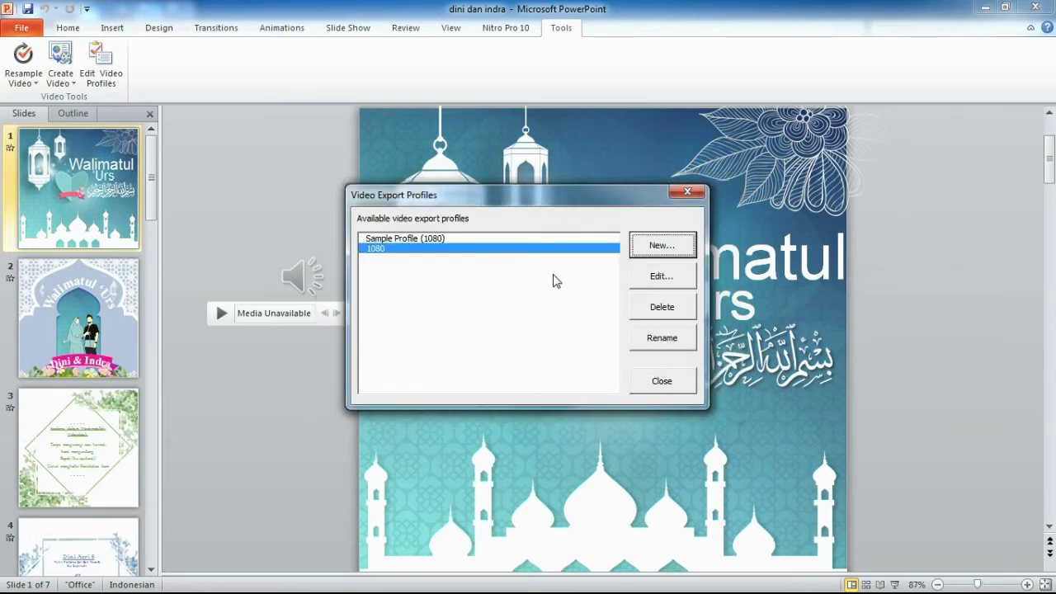
pyautogui.click(404, 239)
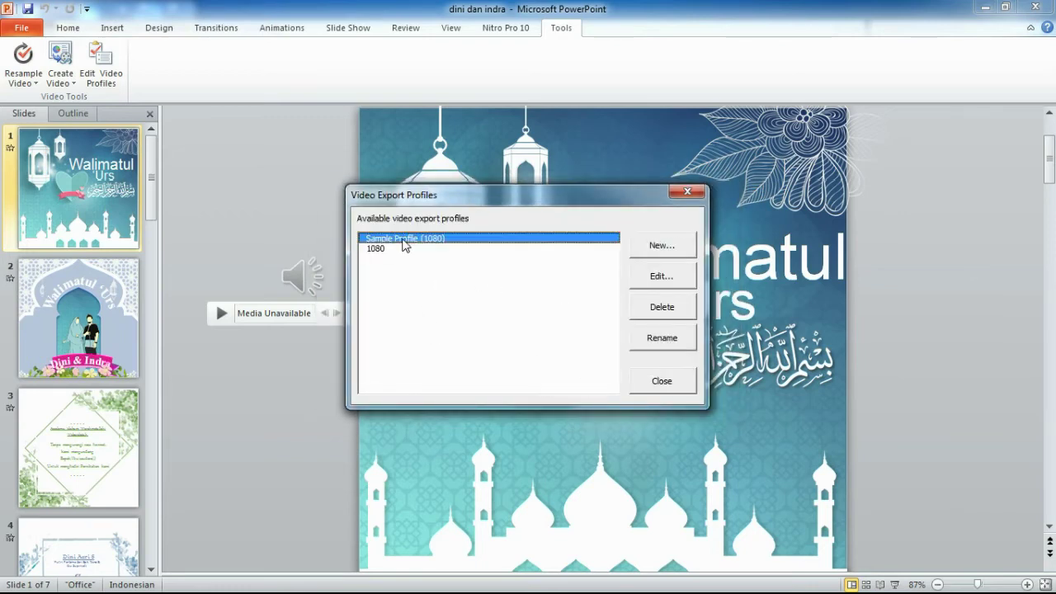
pyautogui.click(665, 312)
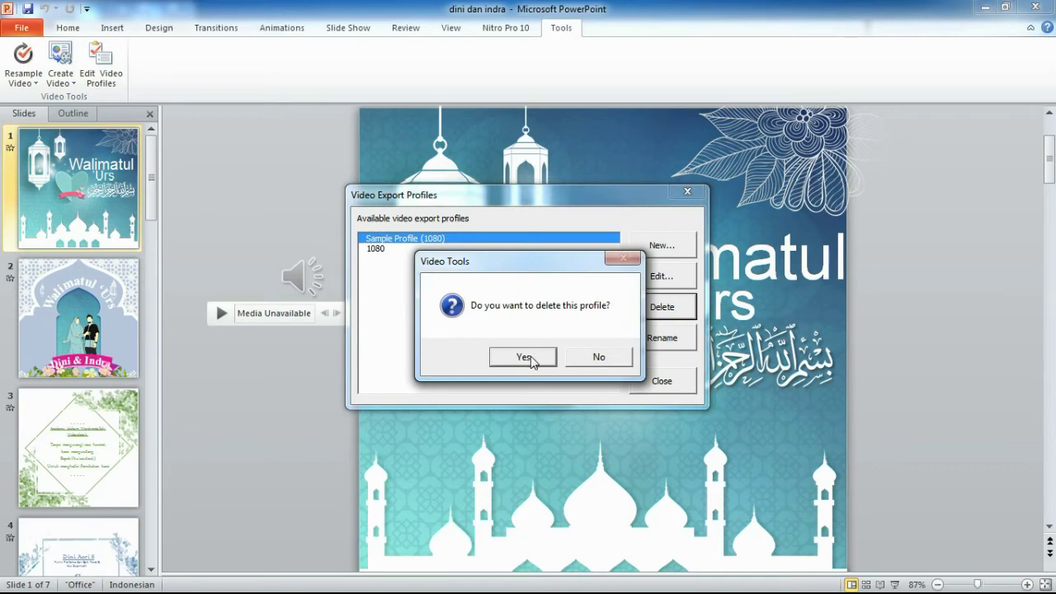
pyautogui.click(530, 357)
pyautogui.click(419, 240)
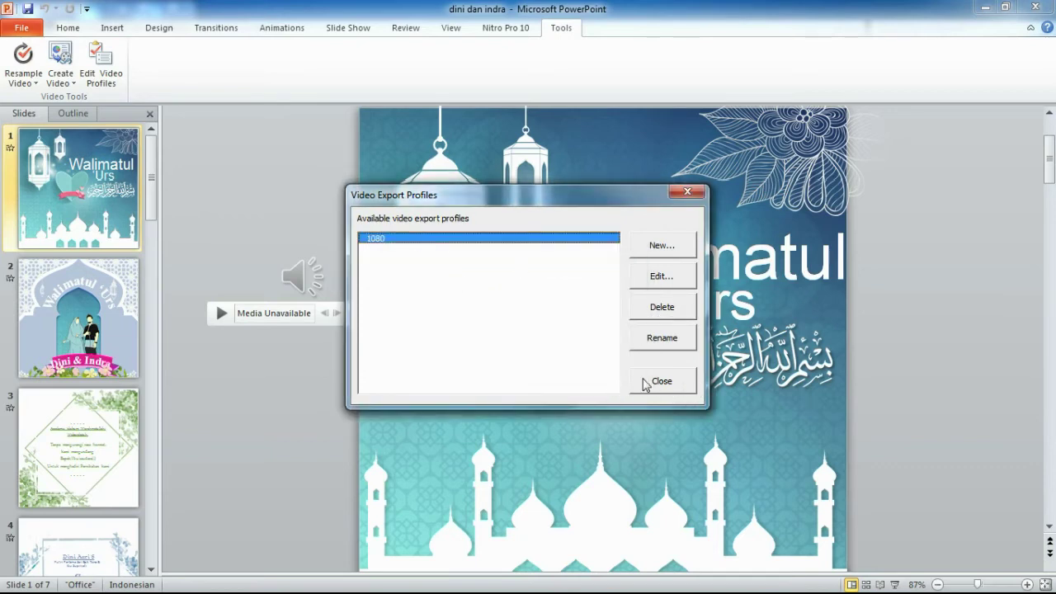
# - Switch to Notepad and add the line "sudah di seting klik finish atau close" below a blank line
pyautogui.moveTo(350, 587)
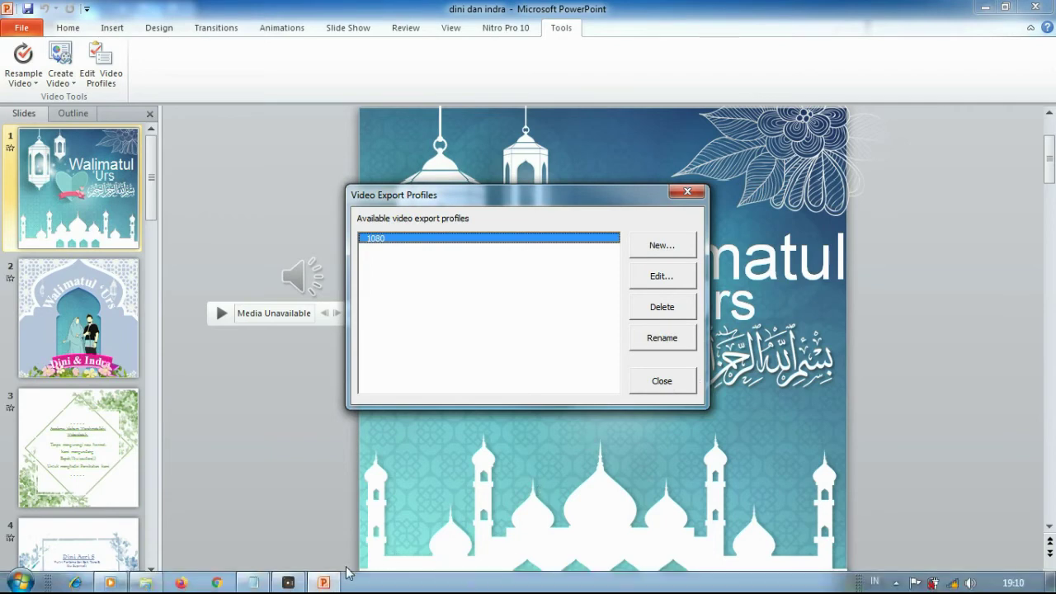
pyautogui.click(289, 584)
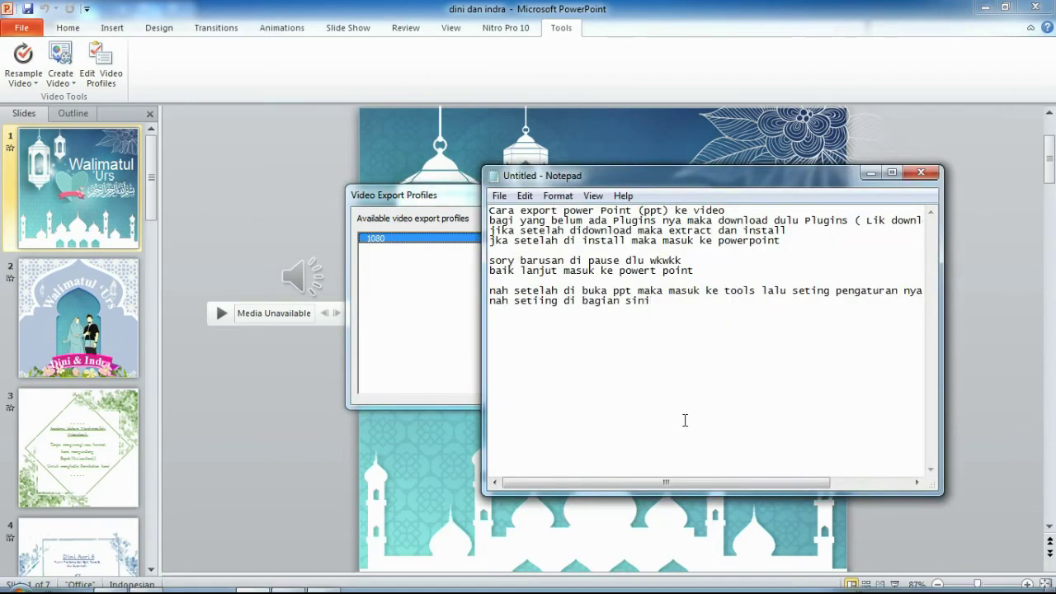
pyautogui.write('su')
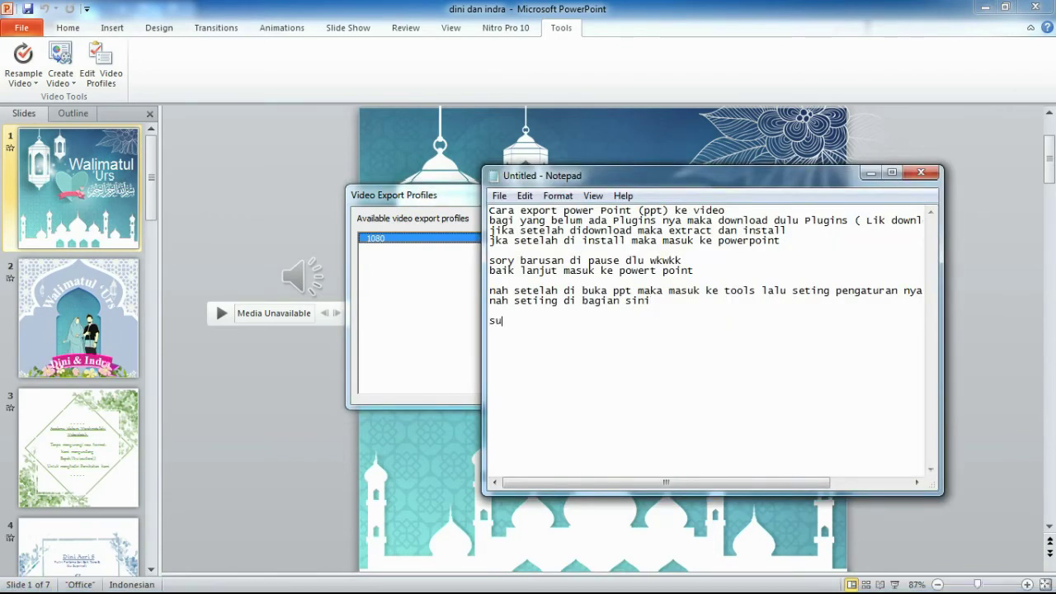
pyautogui.write('dah di seting klik ')
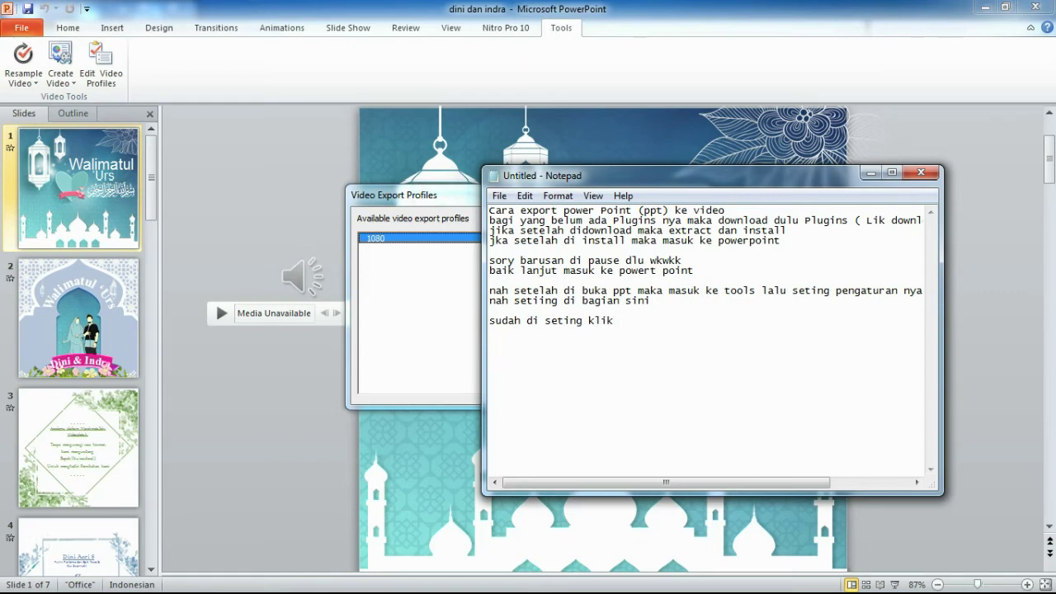
pyautogui.write('fni')
pyautogui.press('BackSpace')
pyautogui.write('inish atau close')
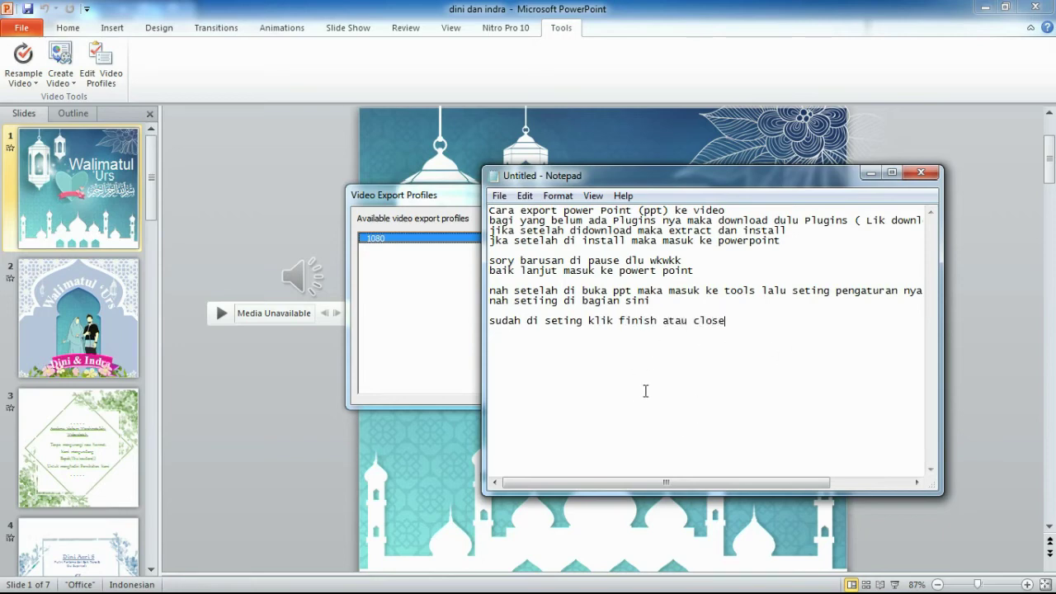
# - Return to PowerPoint and close the Video Export Profiles dialog
pyautogui.click(438, 345)
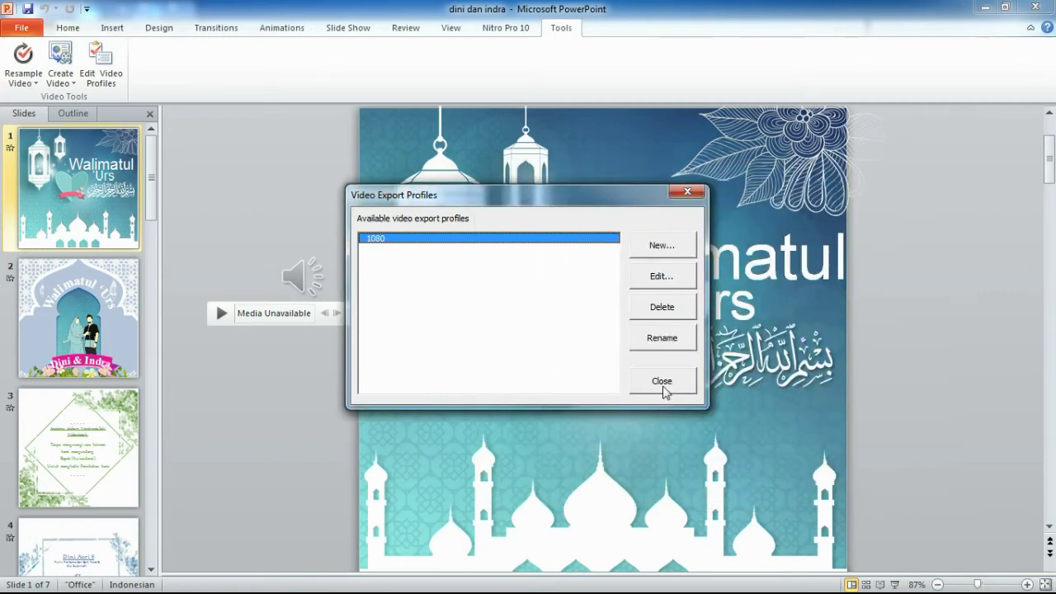
pyautogui.click(662, 381)
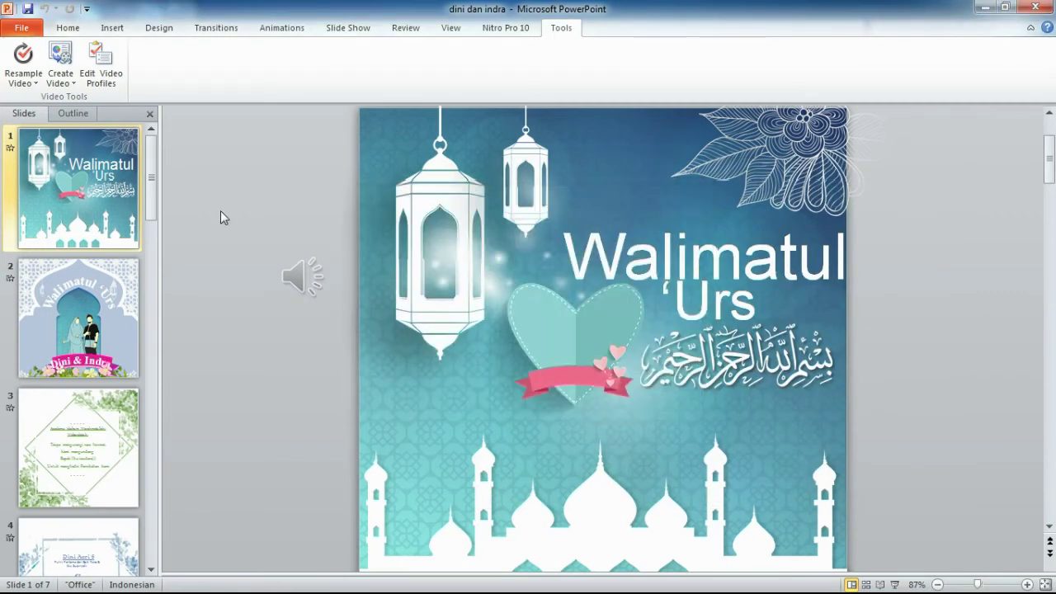
# - Switch to Notepad and add the line "lalu kliik create video di menu tools untuk membuat / export ppt ke video"
pyautogui.moveTo(358, 579)
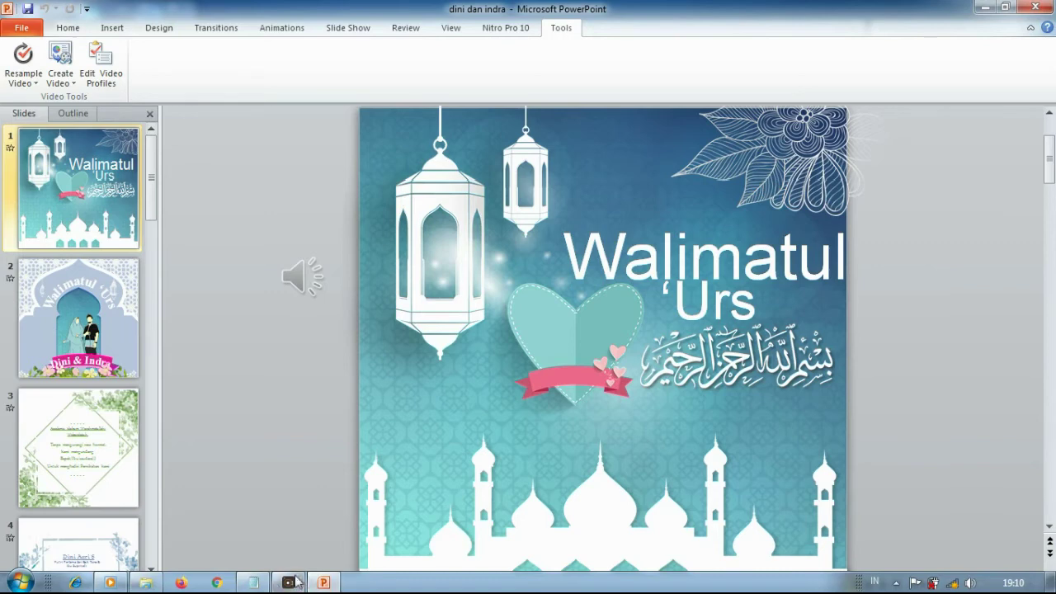
pyautogui.click(258, 584)
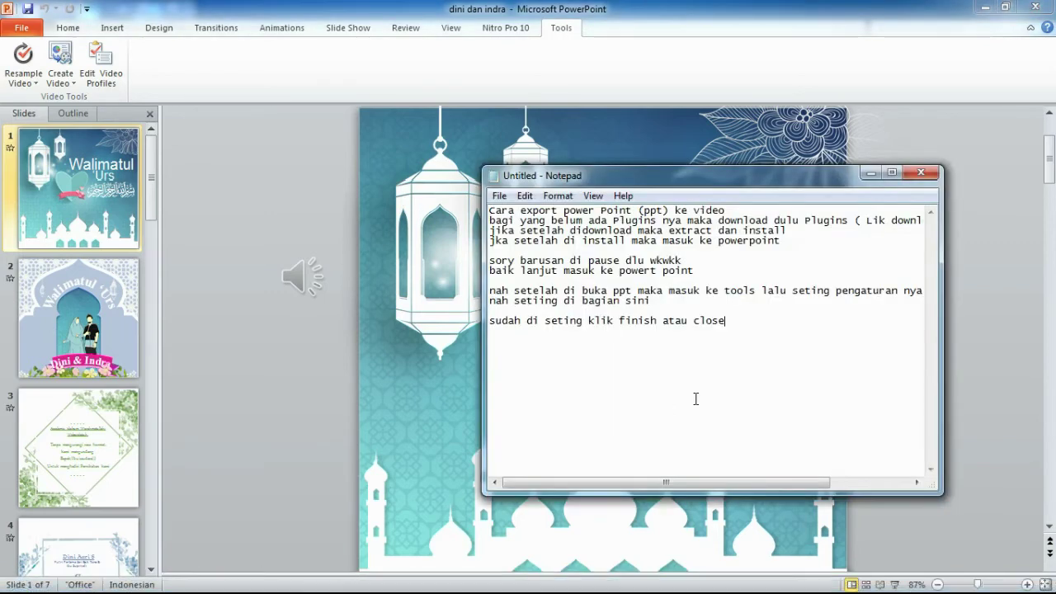
pyautogui.write('lalu kliik creat')
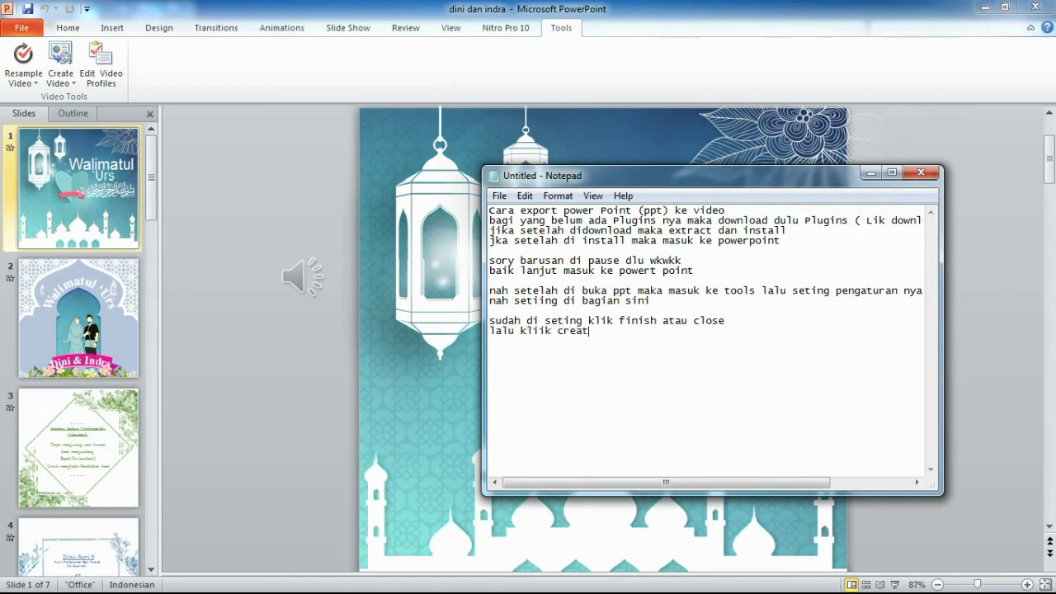
pyautogui.write('e video di menu tools ')
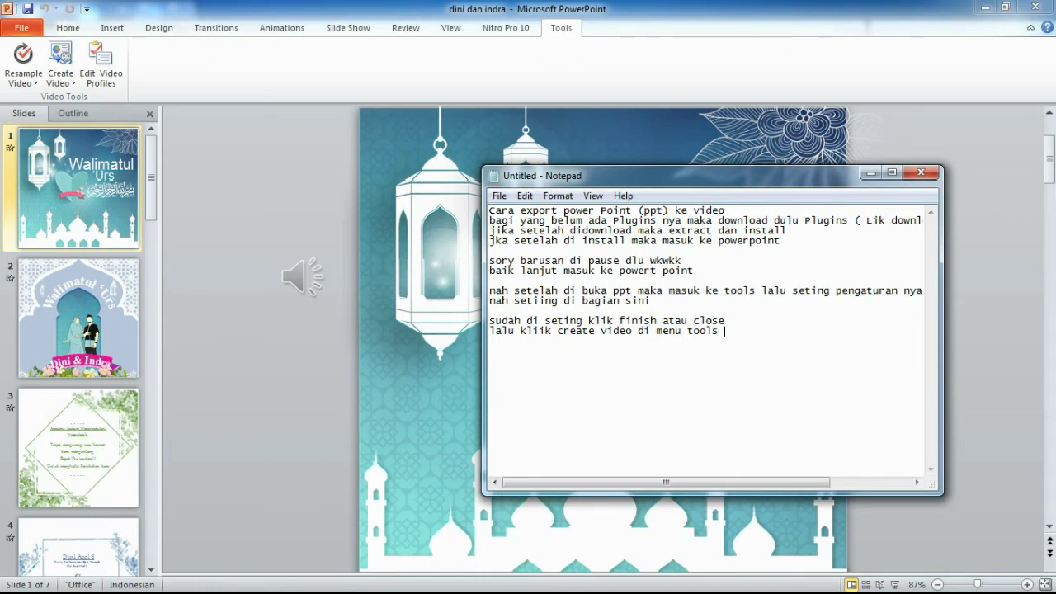
pyautogui.write('untuk me')
pyautogui.write('mu')
pyautogui.write('uat')
pyautogui.write(' / exp')
pyautogui.write('ort')
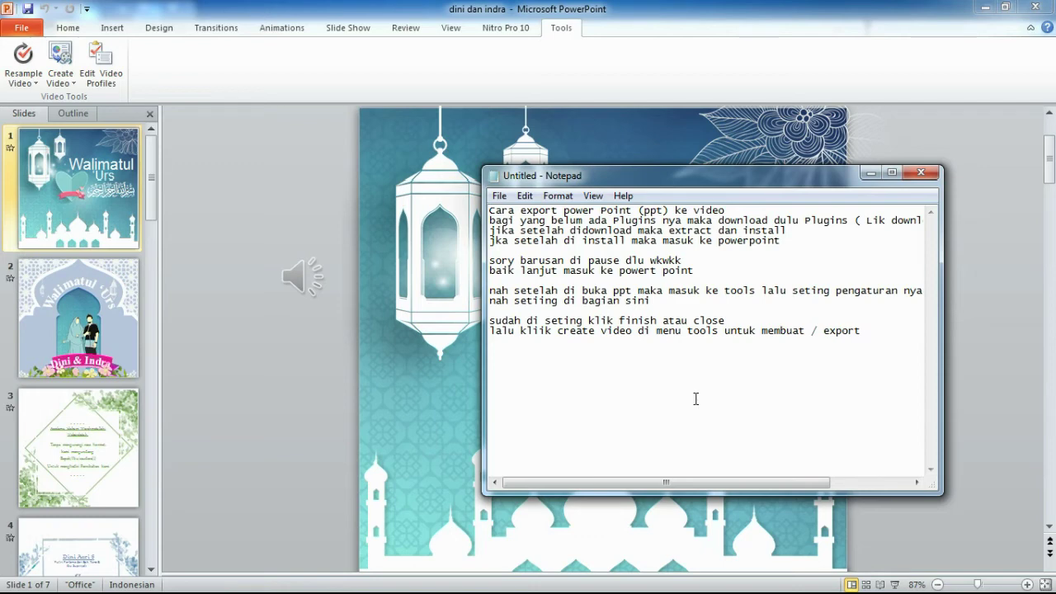
pyautogui.write(' ppt ke video')
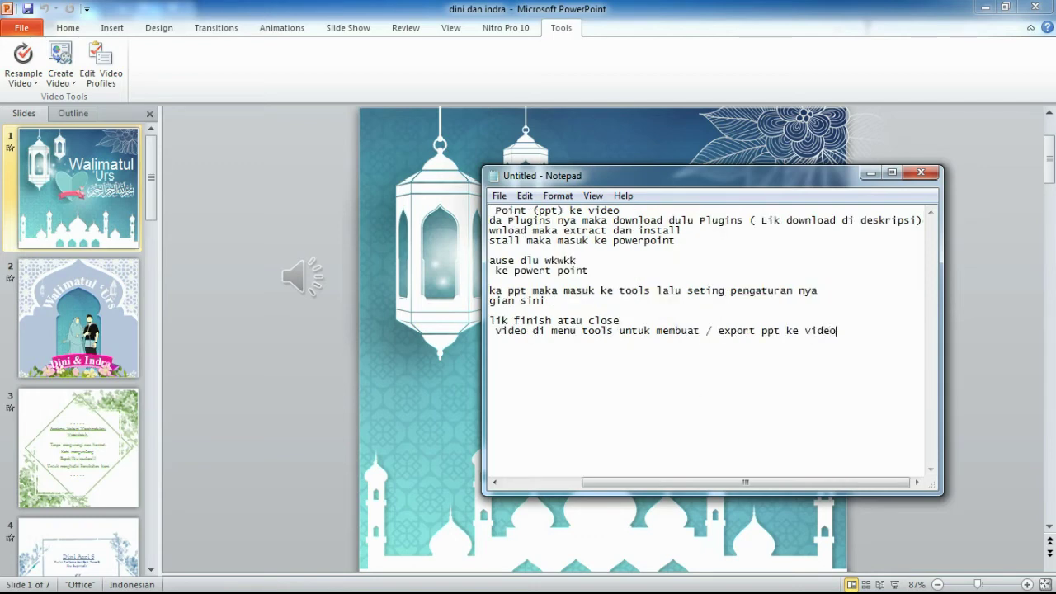
# - Return to PowerPoint and start creating a video of the presentation with the 1080 export profile
pyautogui.click(282, 367)
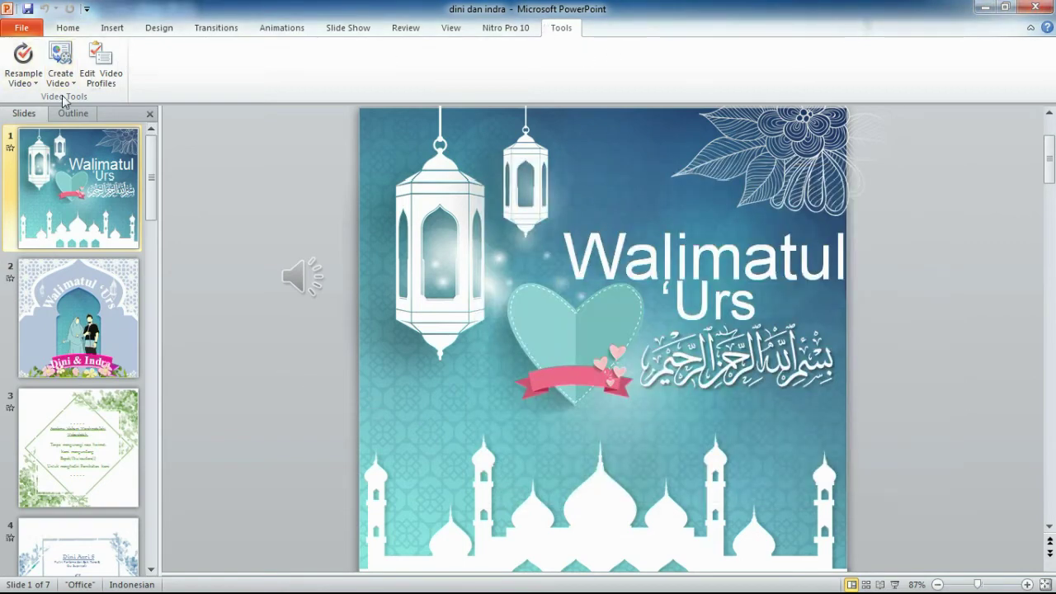
pyautogui.click(58, 70)
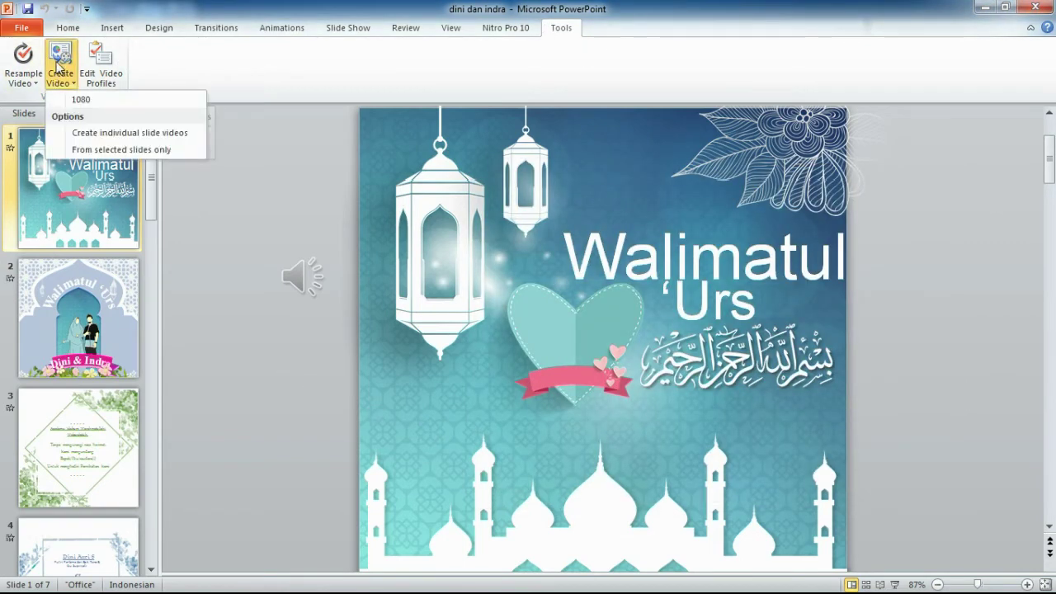
pyautogui.click(57, 70)
pyautogui.click(59, 71)
pyautogui.click(80, 100)
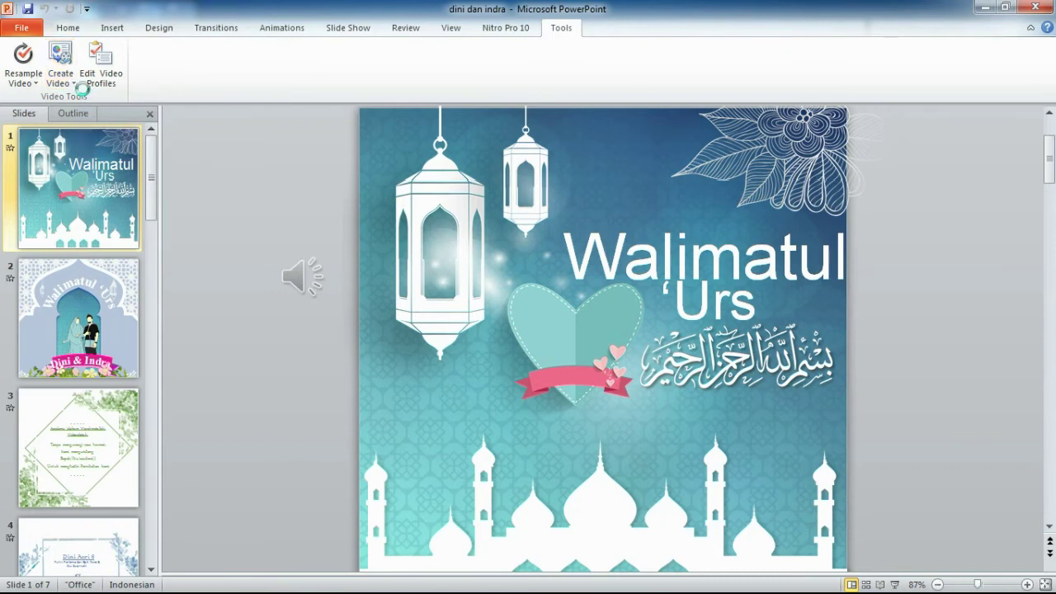
pyautogui.scroll(-1, 111, 141)
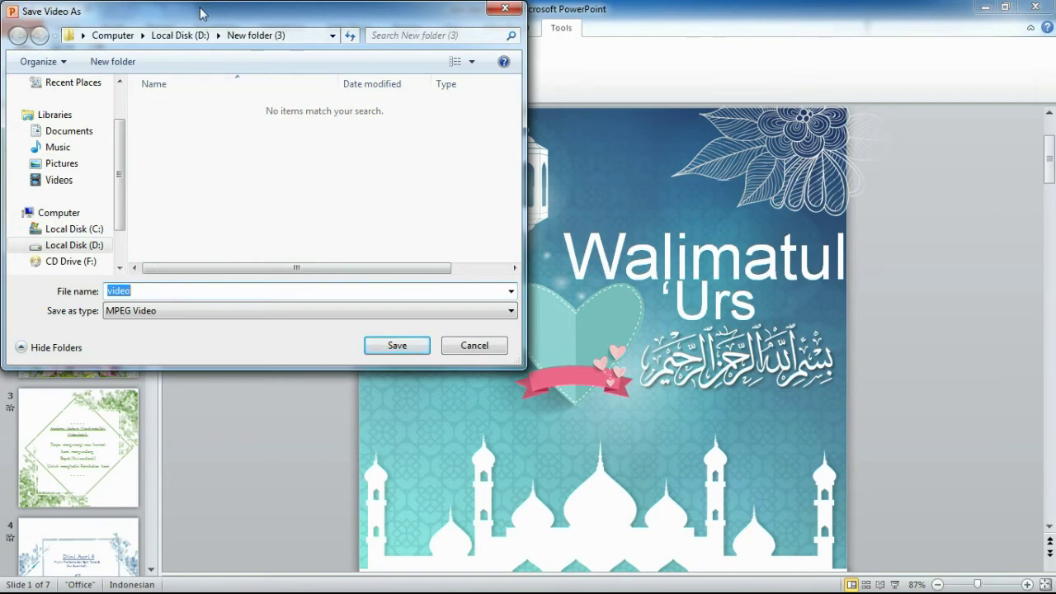
# - Save the video in New folder (3), naming it with the couple's first names joined by "&", and accept the video creation information
pyautogui.moveTo(200, 20); pyautogui.dragTo(338, 132)
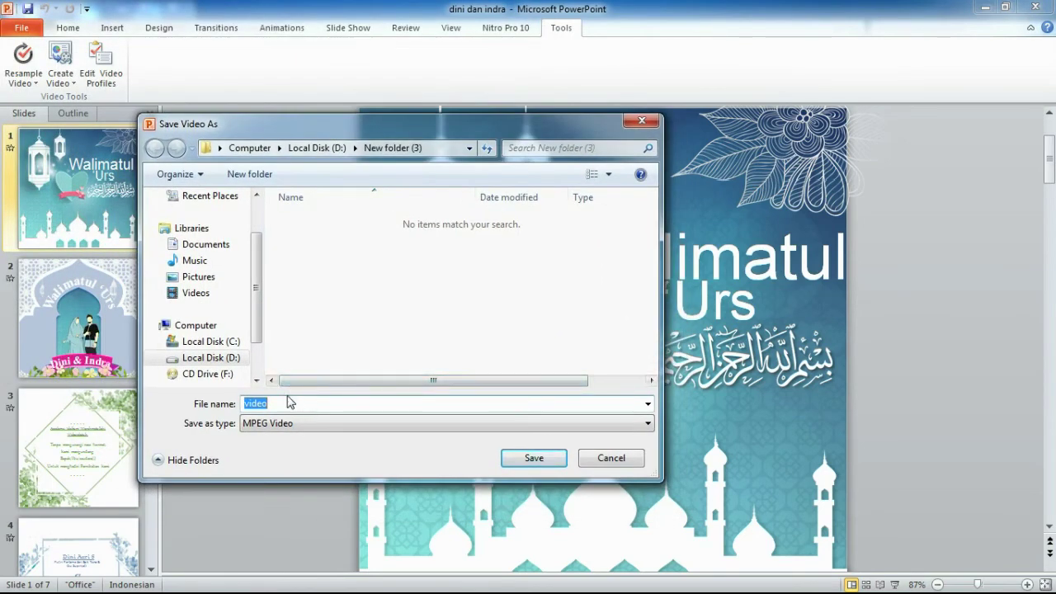
pyautogui.press('BackSpace')
pyautogui.write('din')
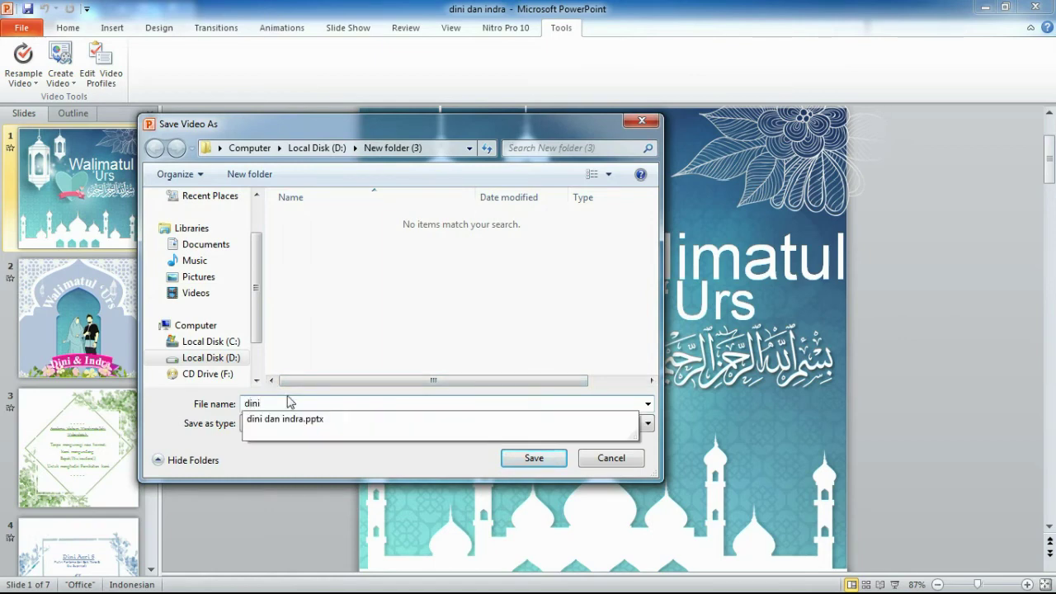
pyautogui.write('i & i')
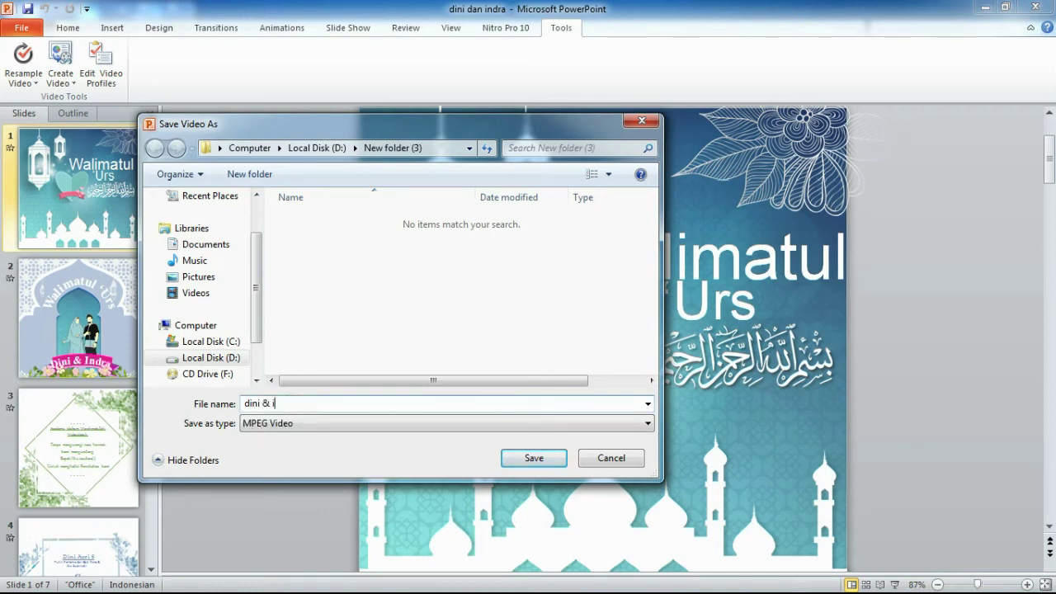
pyautogui.write('ndra')
pyautogui.click(531, 456)
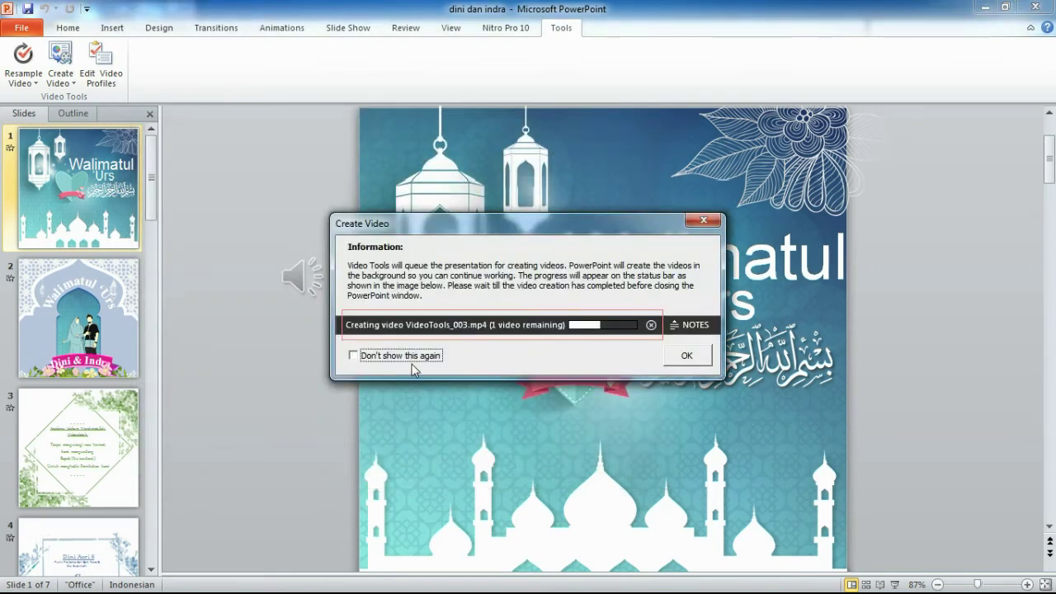
pyautogui.click(670, 361)
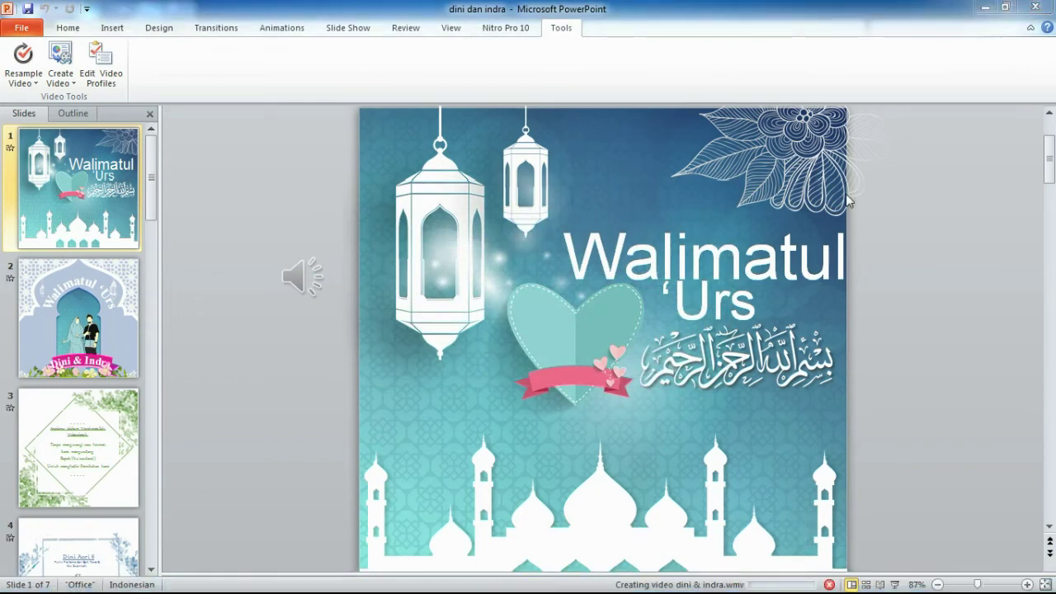
# - Switch to Notepad and add, after a blank line, "tunggu proses simpan video sampai selesai"
pyautogui.moveTo(285, 583)
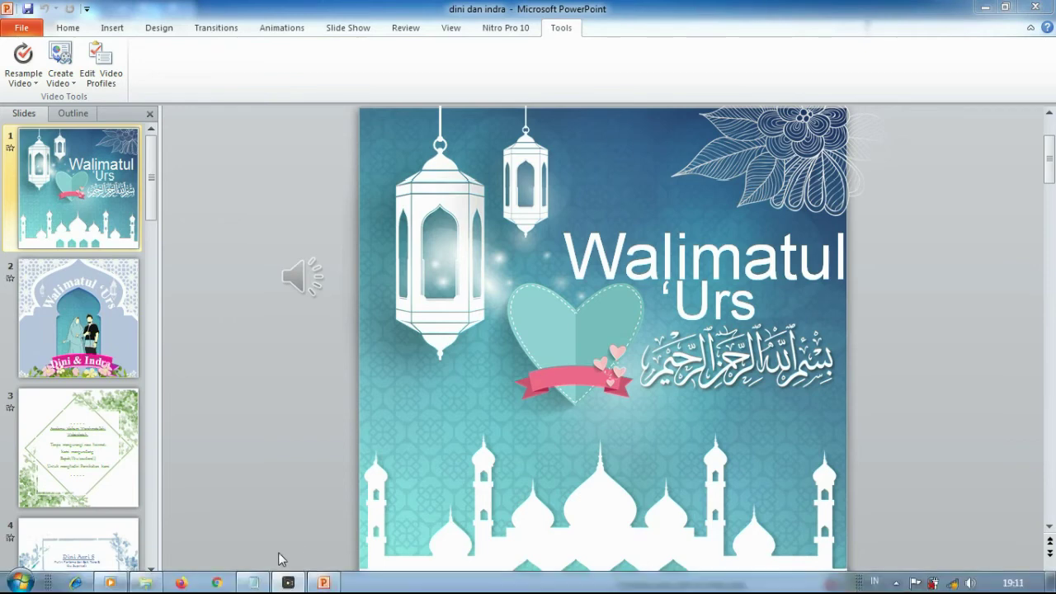
pyautogui.click(252, 582)
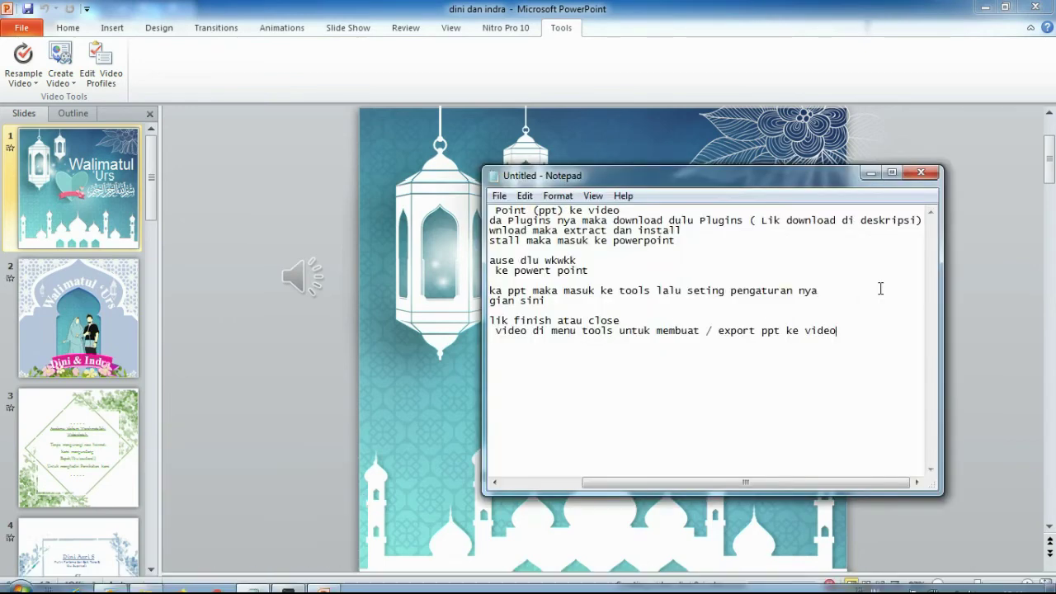
pyautogui.press('Return')
pyautogui.press('Return')
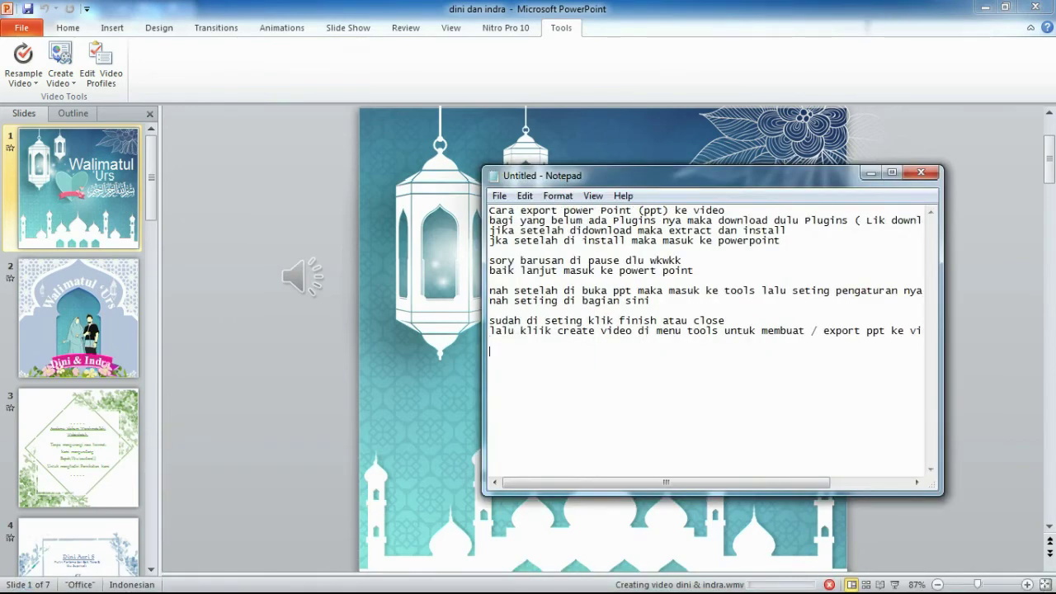
pyautogui.write('tunggu proses sim')
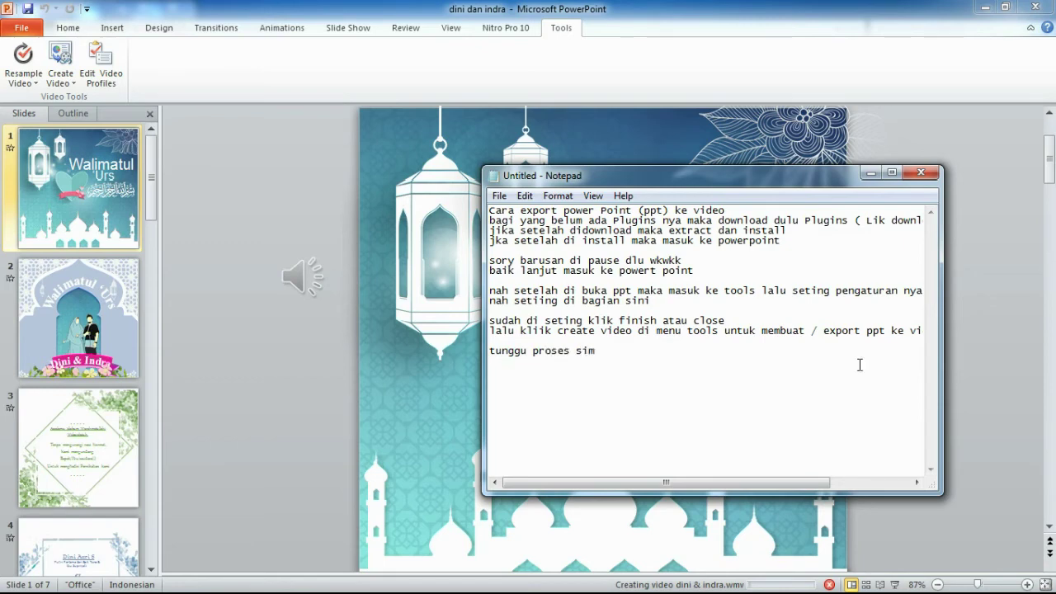
pyautogui.write('pan video samai')
pyautogui.press('BackSpace')
pyautogui.write('pai se')
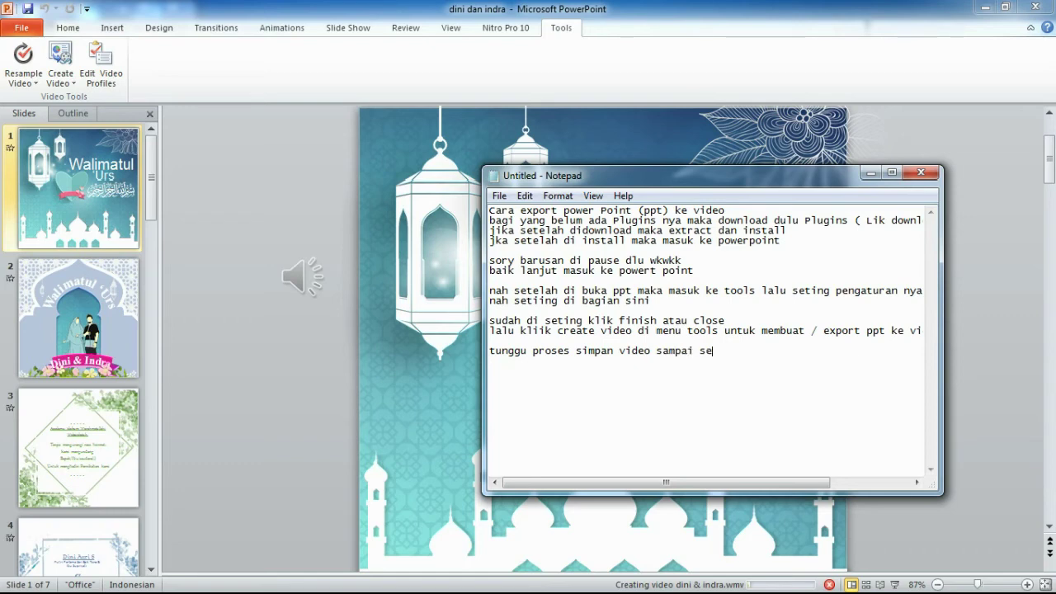
pyautogui.write('lesai')
# - Return to PowerPoint, look through the slide thumbnails and check the progress of the video creation
pyautogui.hotkey('alt', 'Tab')
pyautogui.moveTo(324, 583)
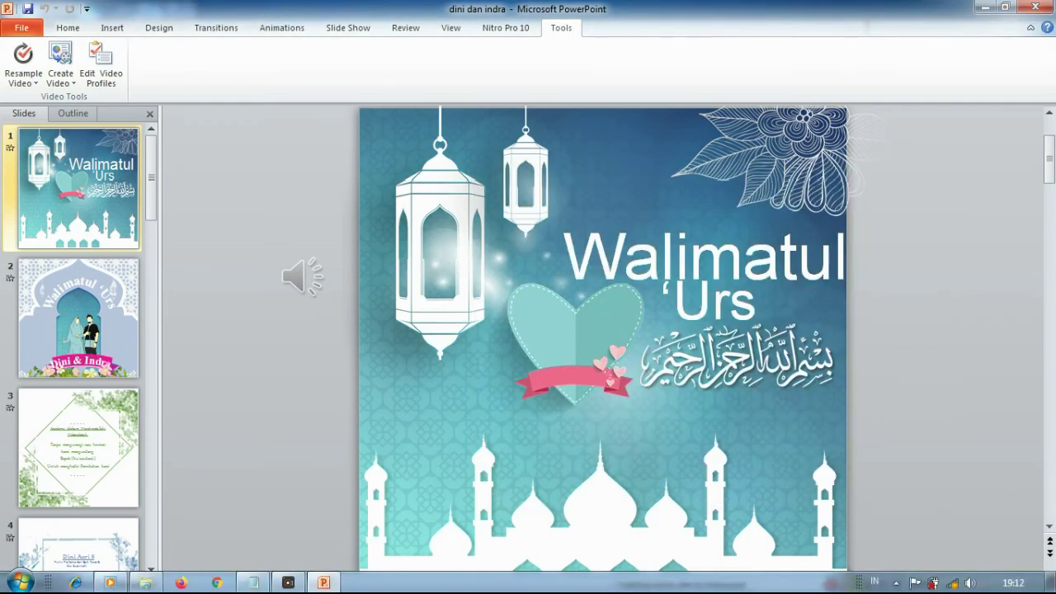
pyautogui.click(253, 583)
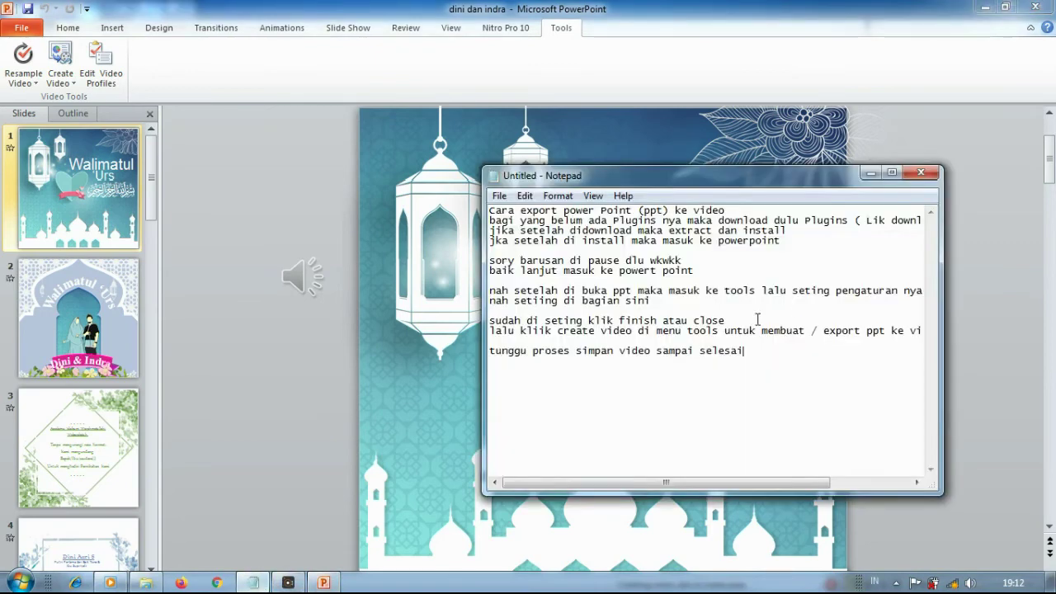
pyautogui.click(412, 471)
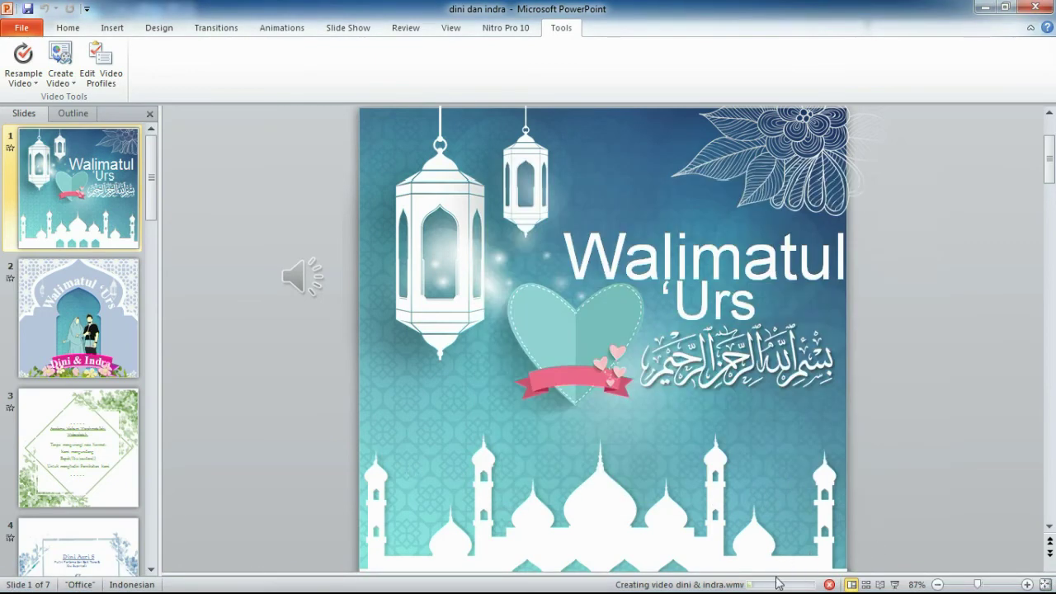
pyautogui.click(153, 200)
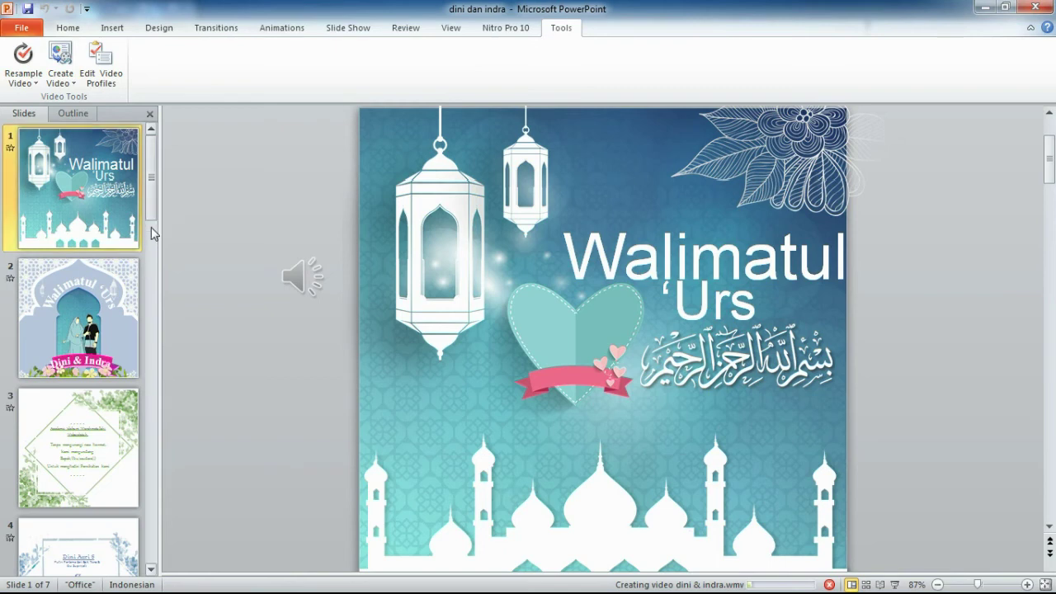
pyautogui.press('Down')
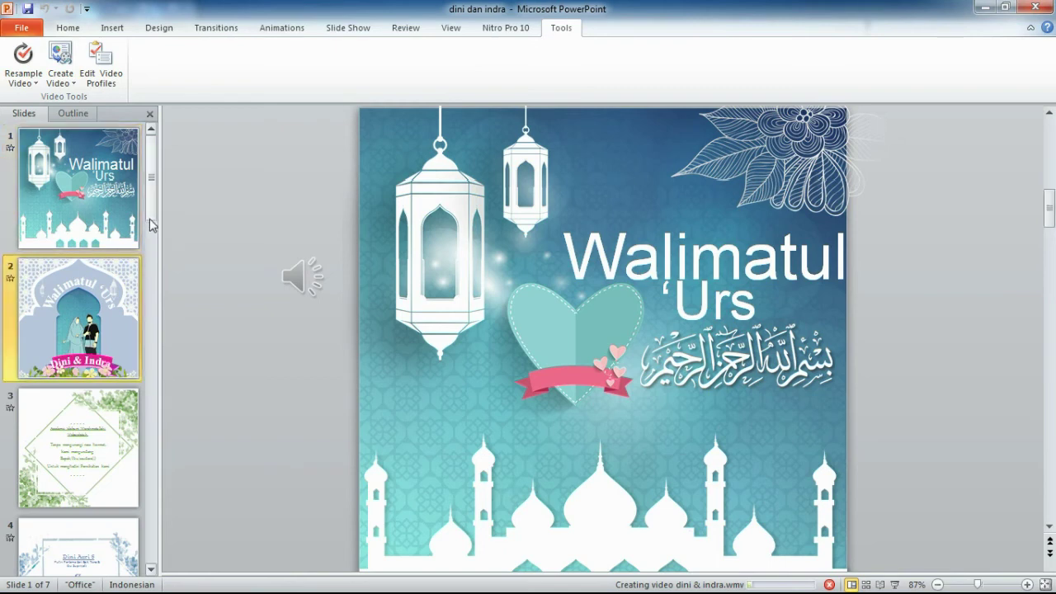
pyautogui.press('Down')
pyautogui.press('Down')
pyautogui.press('Down')
pyautogui.press('Down')
pyautogui.press('Down')
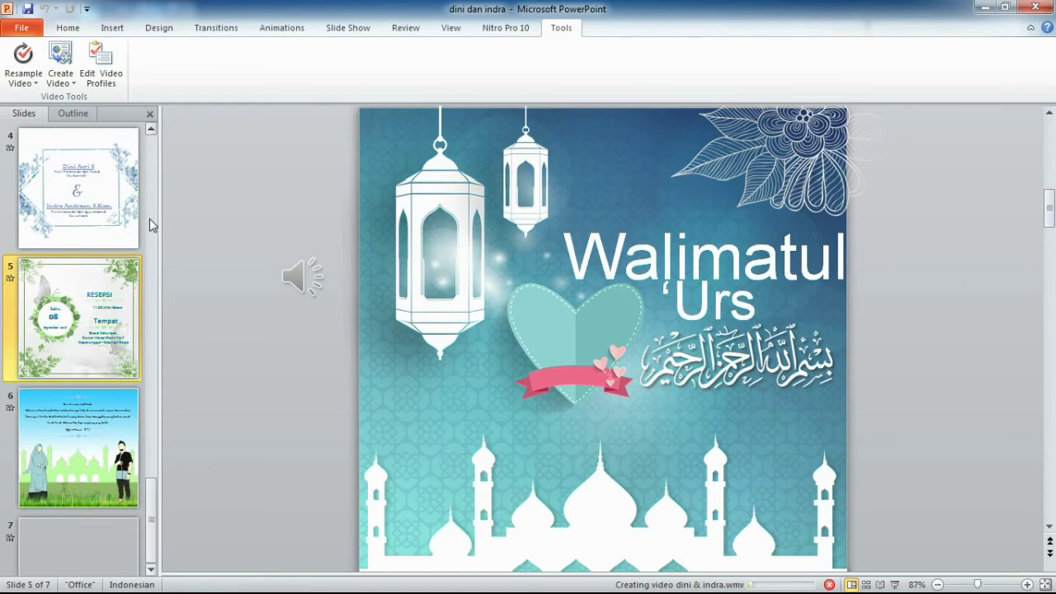
pyautogui.press('Up')
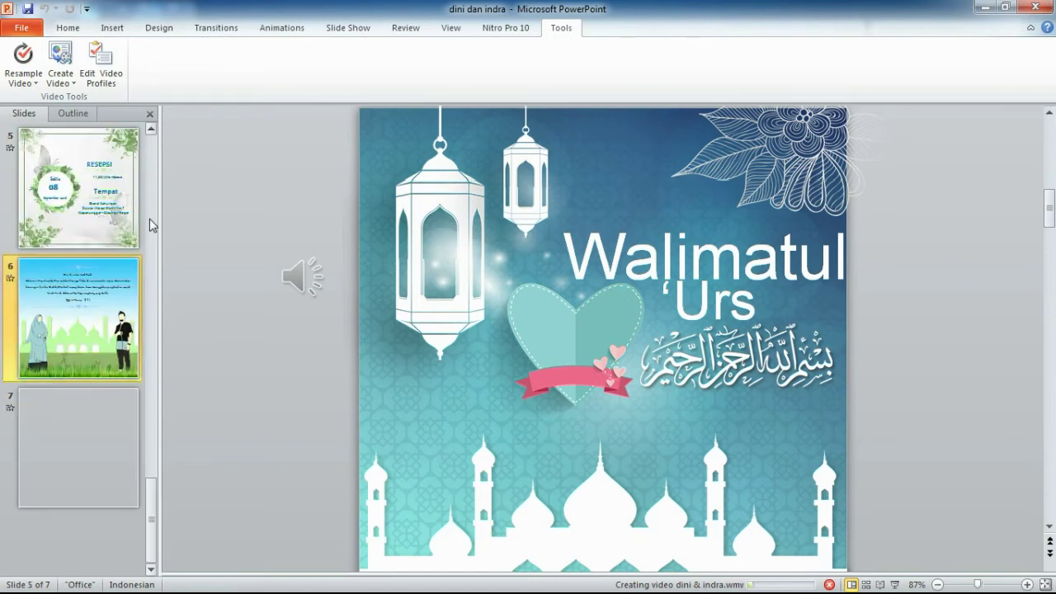
pyautogui.press('Up')
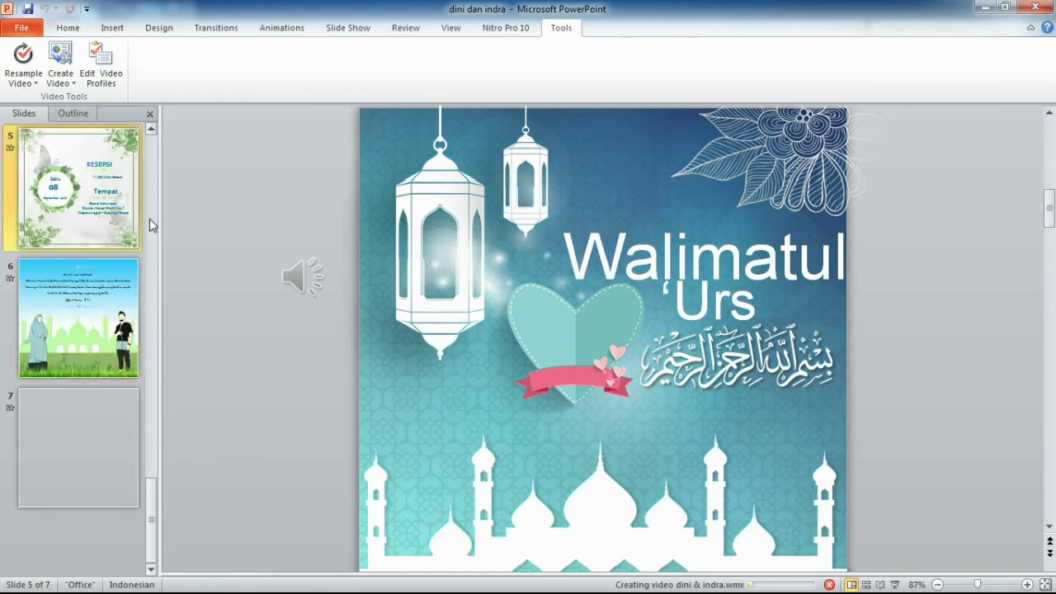
pyautogui.press('Home')
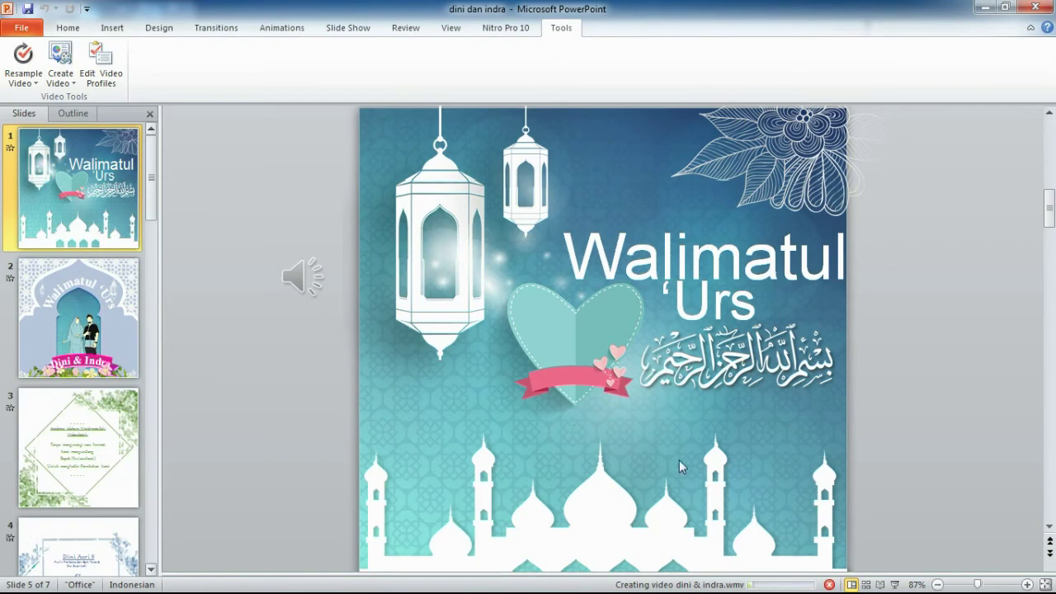
pyautogui.scroll(-1, 680, 464)
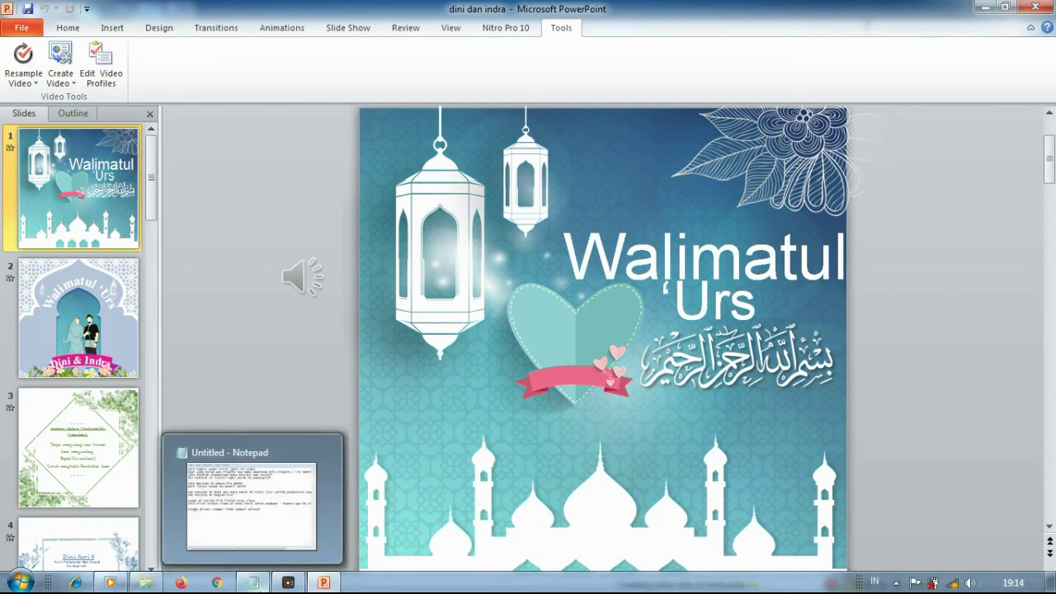
pyautogui.click(256, 582)
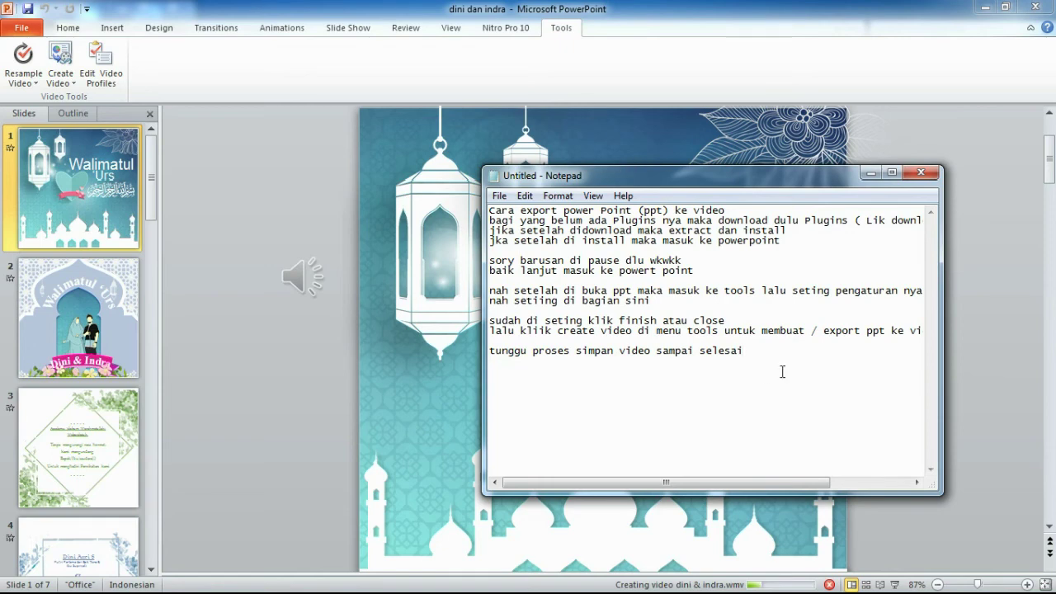
pyautogui.click(750, 584)
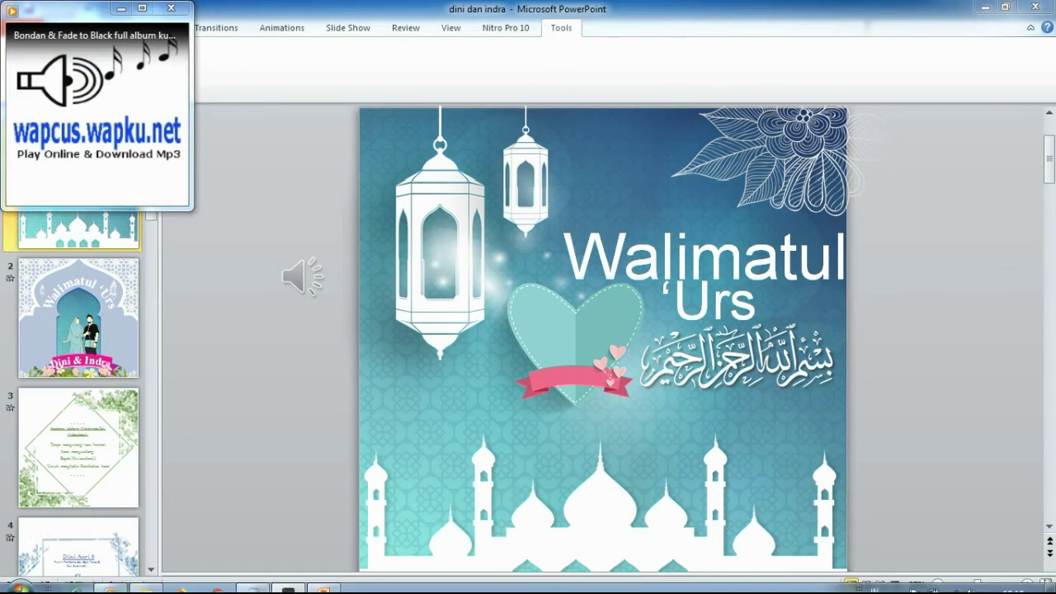
# - Switch to Notepad and add the line "nah powerpoint berhasil di export ke video" below the existing instructions
pyautogui.click(252, 583)
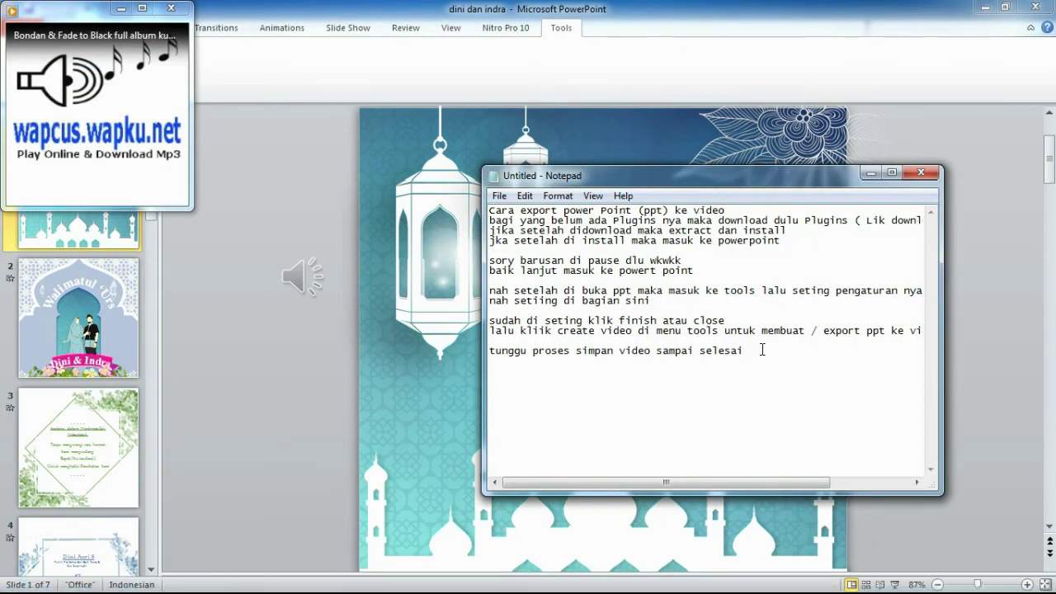
pyautogui.press('Return')
pyautogui.write('nah powerpoint erhasi')
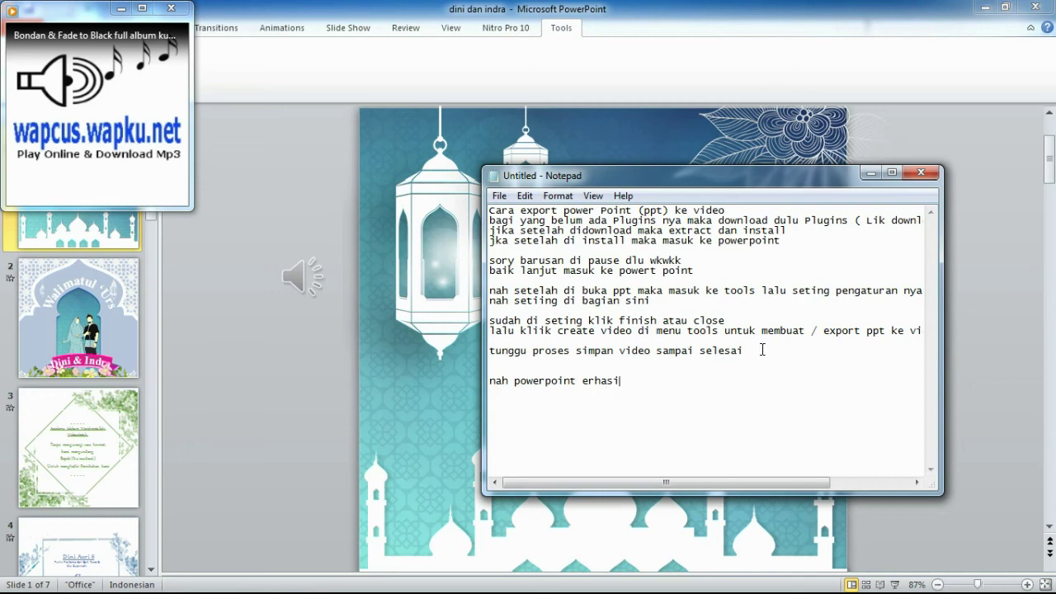
pyautogui.press('BackSpace')
pyautogui.press('BackSpace')
pyautogui.press('BackSpace')
pyautogui.press('BackSpace')
pyautogui.press('BackSpace')
pyautogui.press('BackSpace')
pyautogui.write('berhasil di export ke vid')
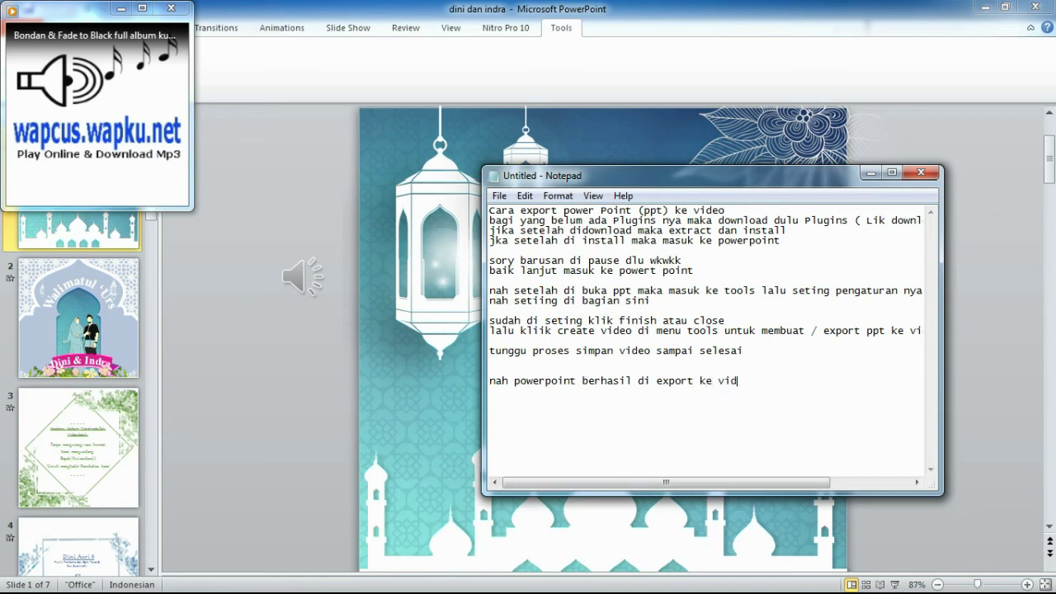
pyautogui.write('eo')
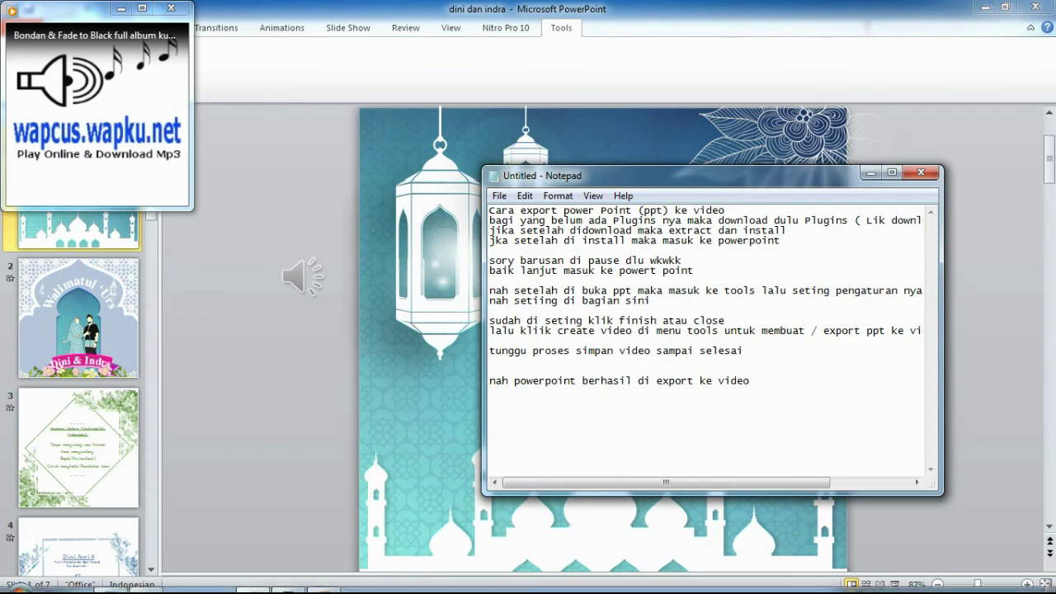
# - Switch to File Explorer, open the exported WMV video from New folder (3) in GOM Player, play its opening and pause it
pyautogui.click(146, 582)
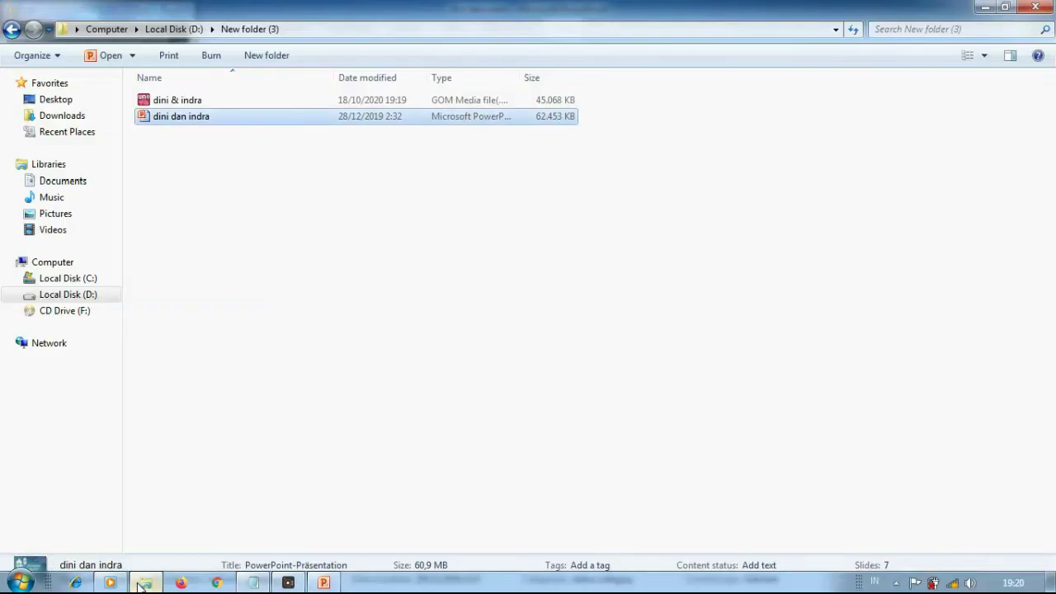
pyautogui.click(175, 352)
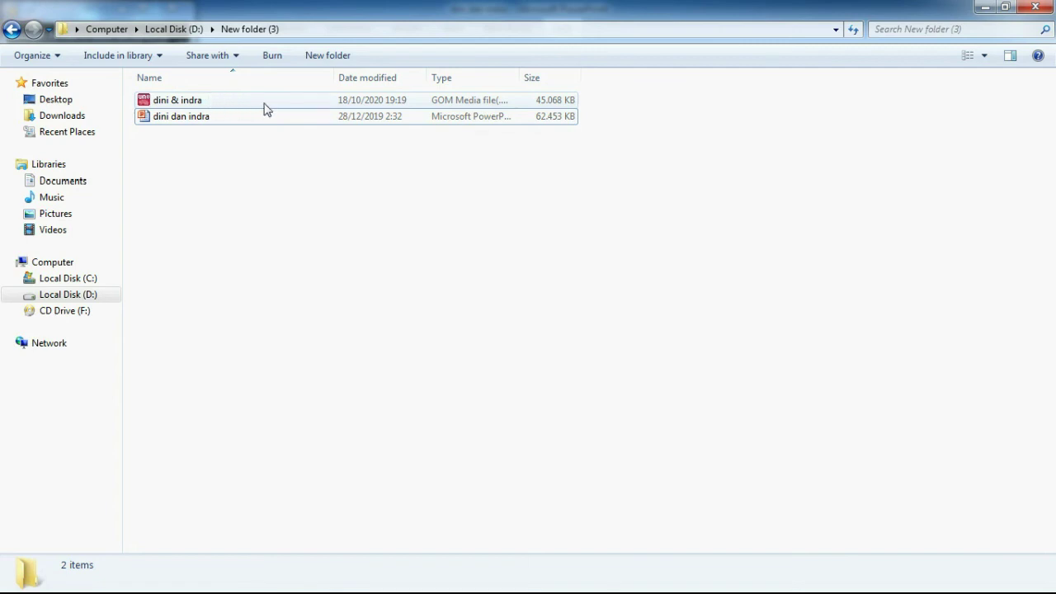
pyautogui.click(243, 105)
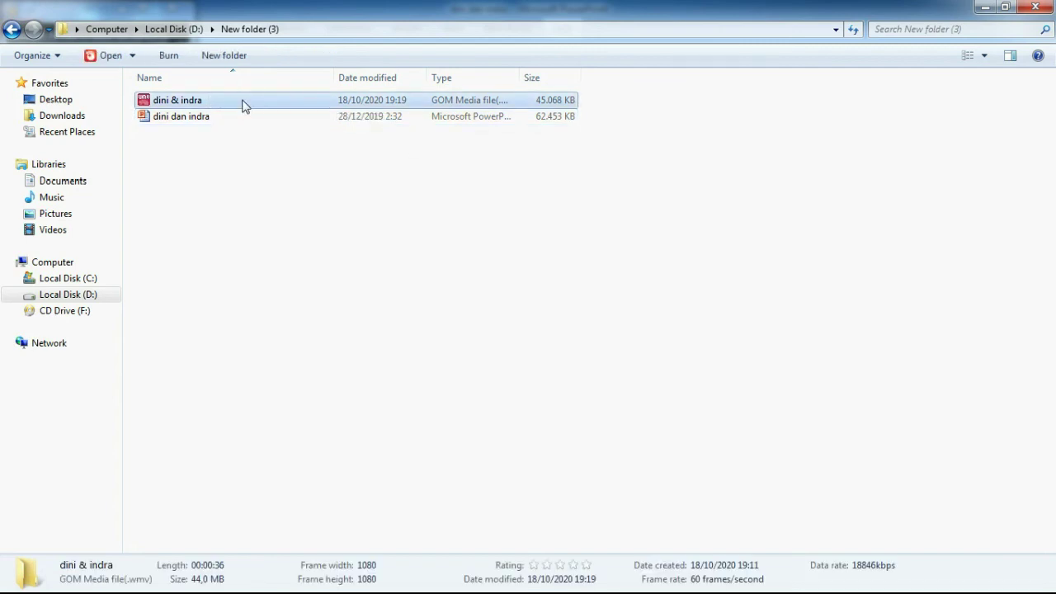
pyautogui.doubleClick(242, 105)
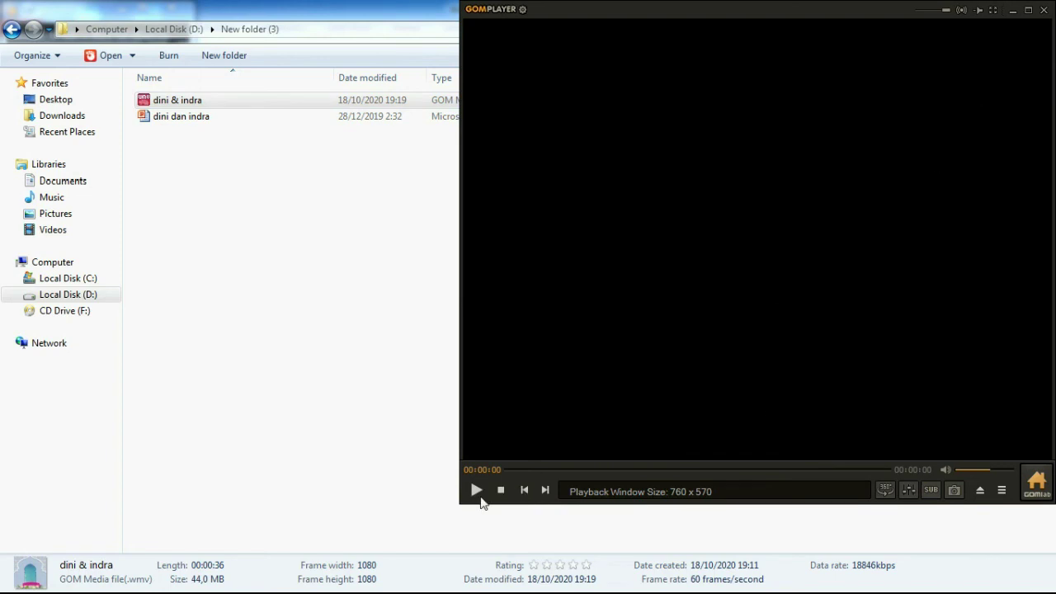
pyautogui.click(481, 498)
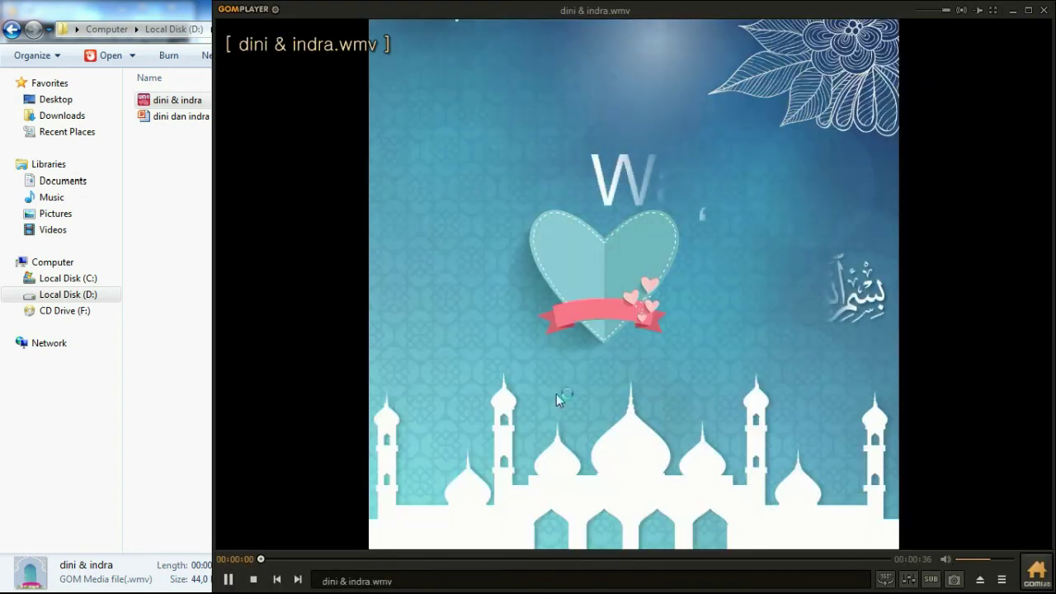
pyautogui.click(556, 393)
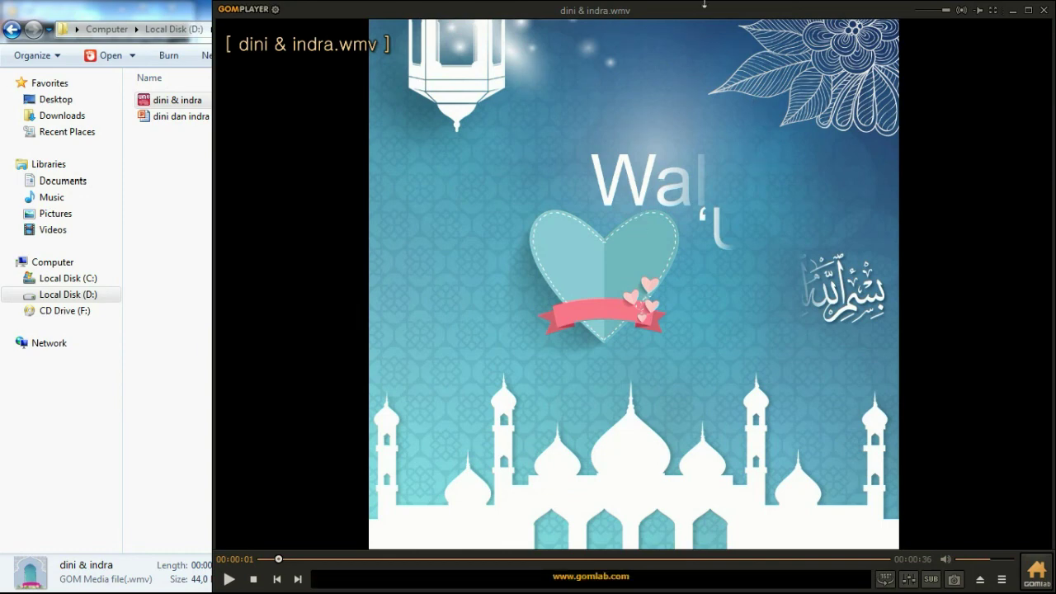
# - Preview the exported video by seeking to about 00:00:35, resuming playback and jumping back to an early part
pyautogui.moveTo(257, 585)
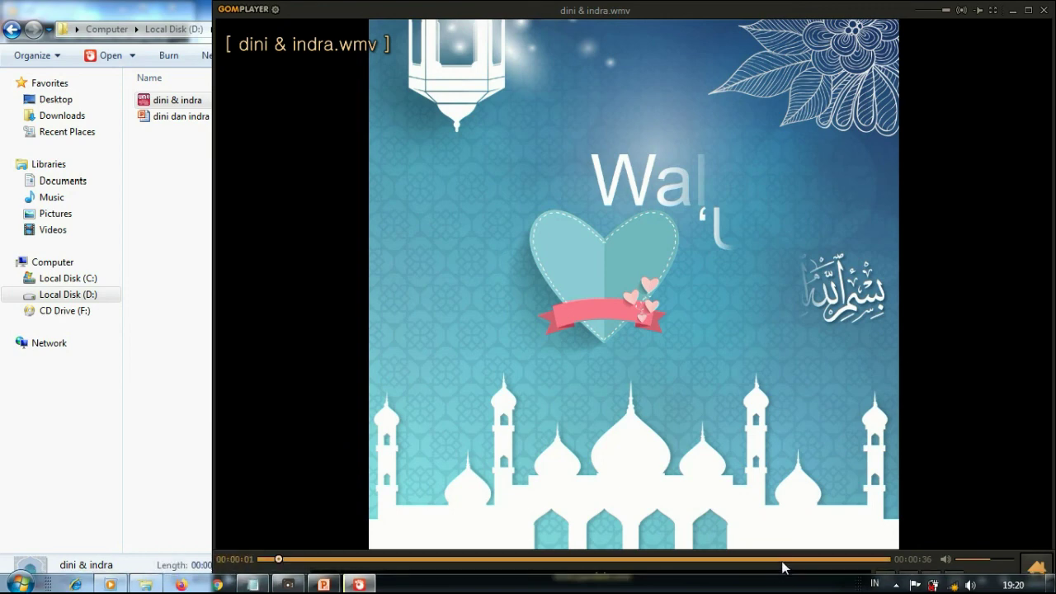
pyautogui.moveTo(784, 563); pyautogui.dragTo(863, 561)
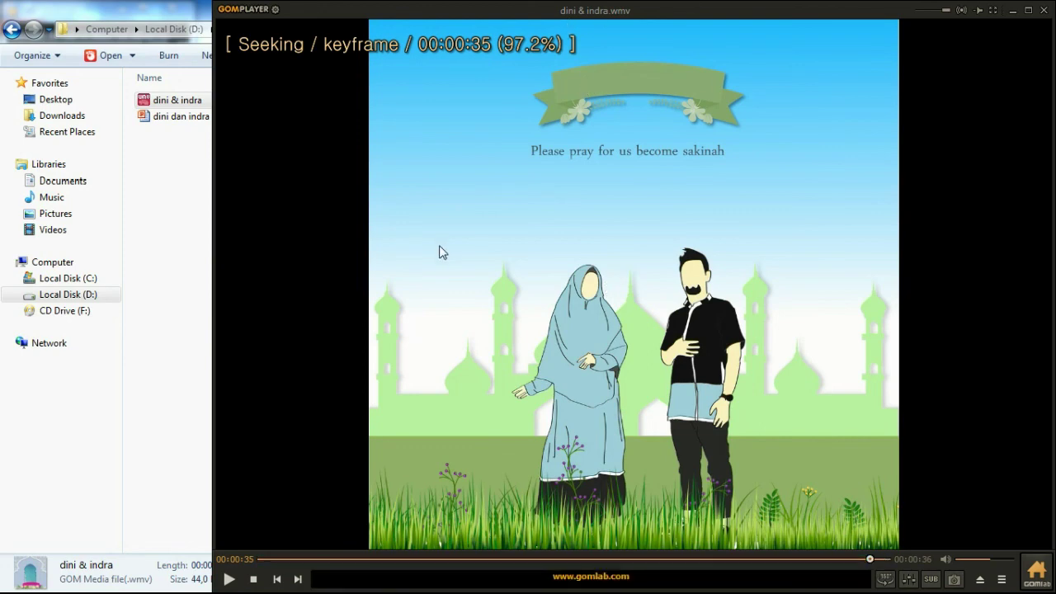
pyautogui.click(229, 578)
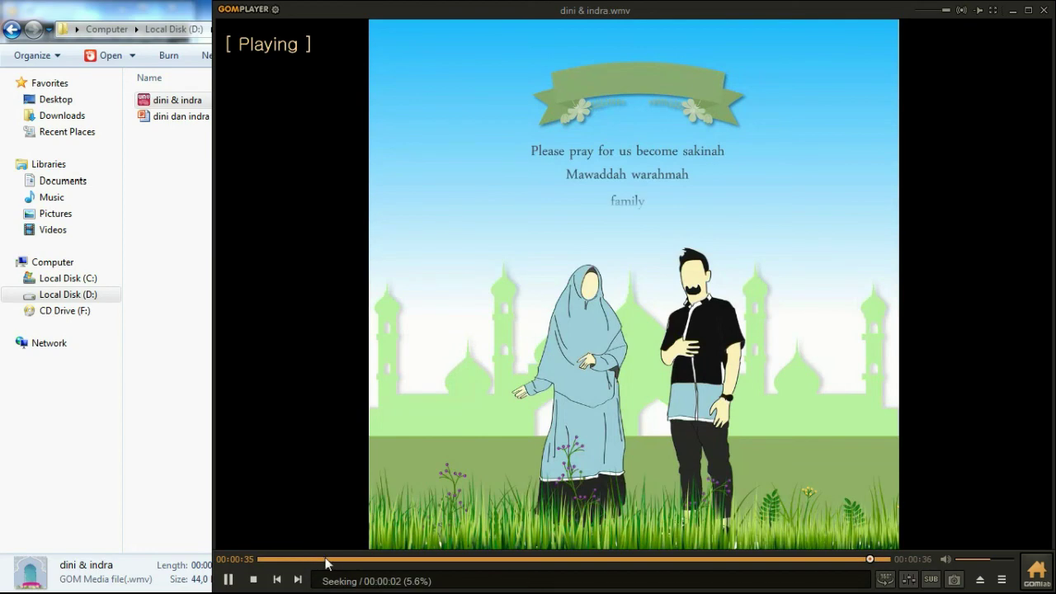
pyautogui.click(347, 560)
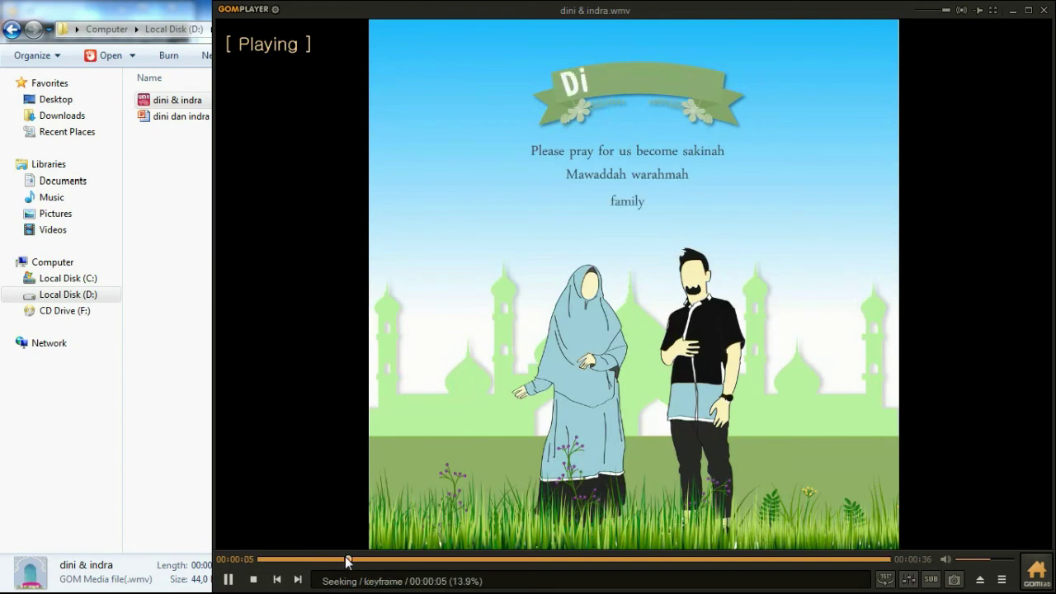
pyautogui.moveTo(347, 560); pyautogui.dragTo(380, 561)
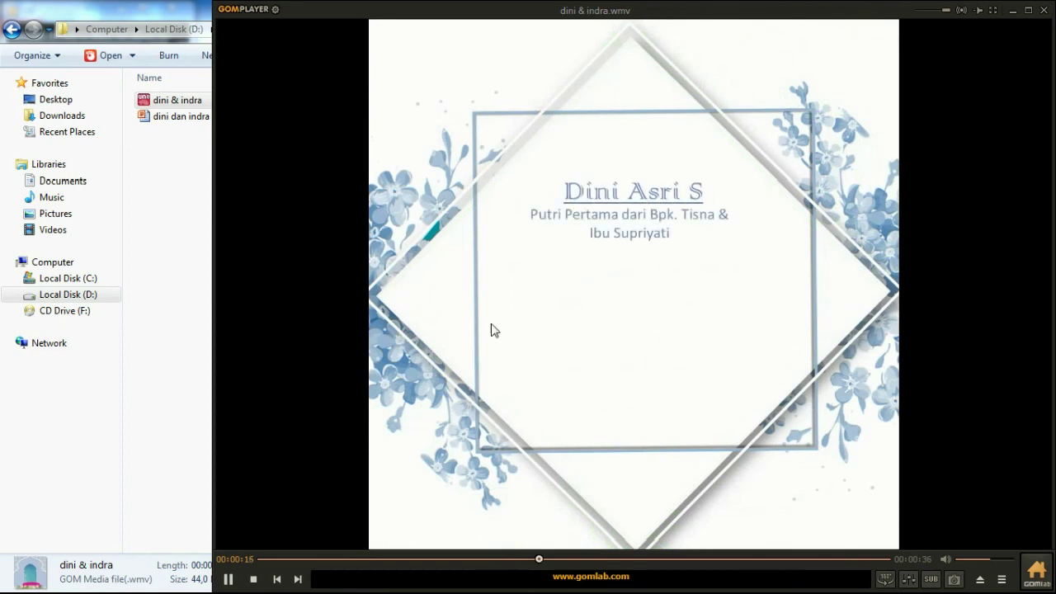
pyautogui.moveTo(330, 591)
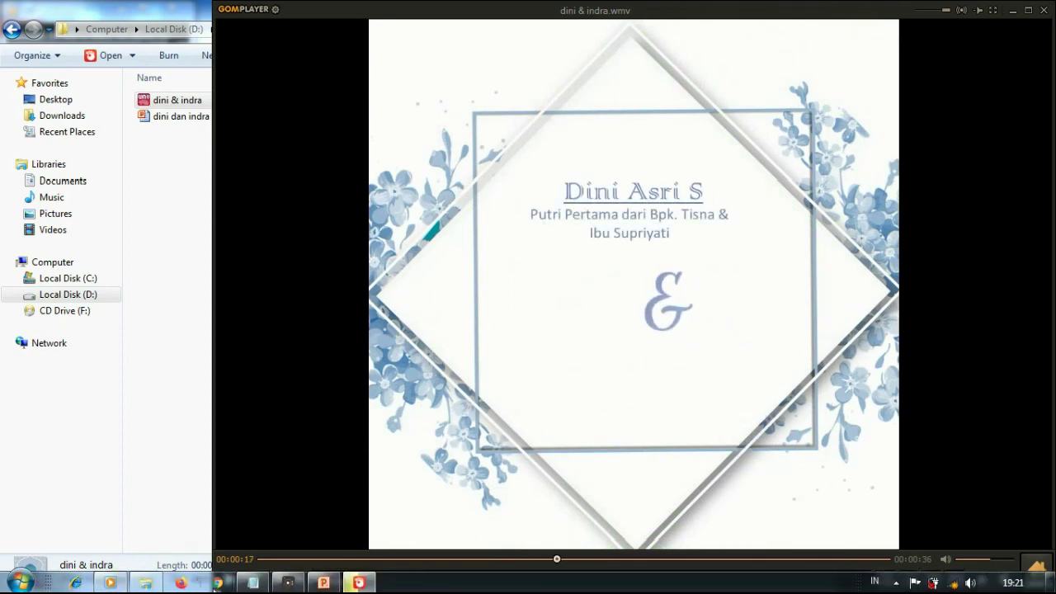
# - Switch to Notepad and add the closing line "nah sekian tutorial kali ini jangan lupa sub, like and share" after some blank lines
pyautogui.click(248, 584)
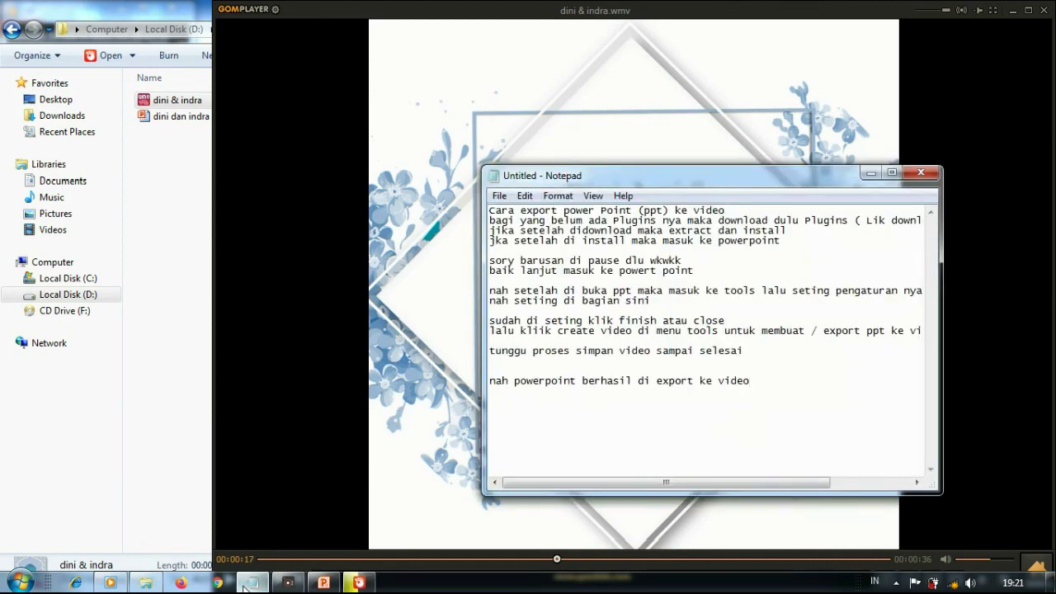
pyautogui.press('Return')
pyautogui.press('Return')
pyautogui.press('Return')
pyautogui.write('nah sekian ttoria')
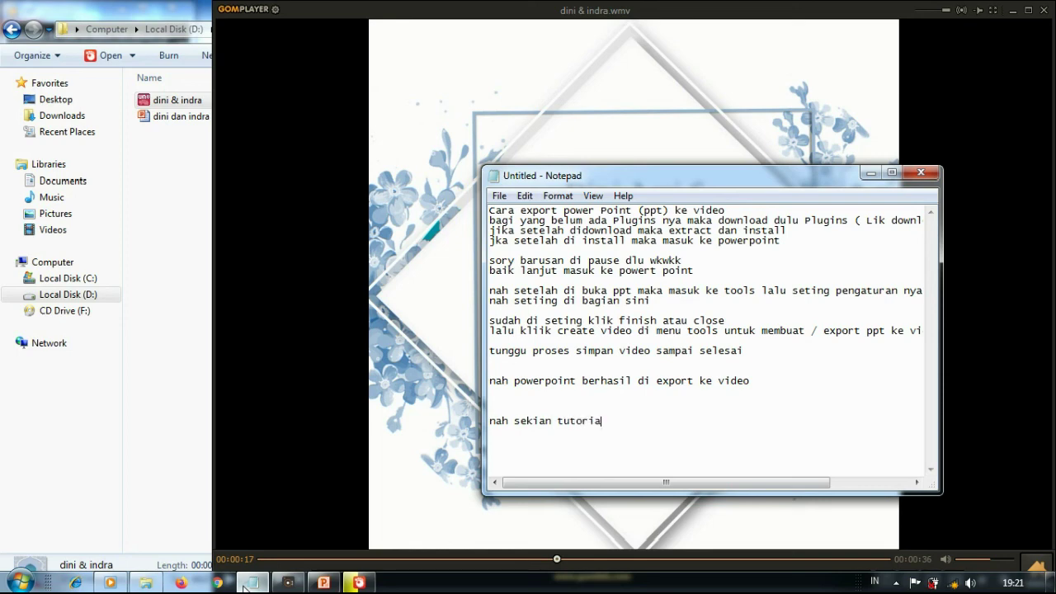
pyautogui.write('l kali ini jangan l')
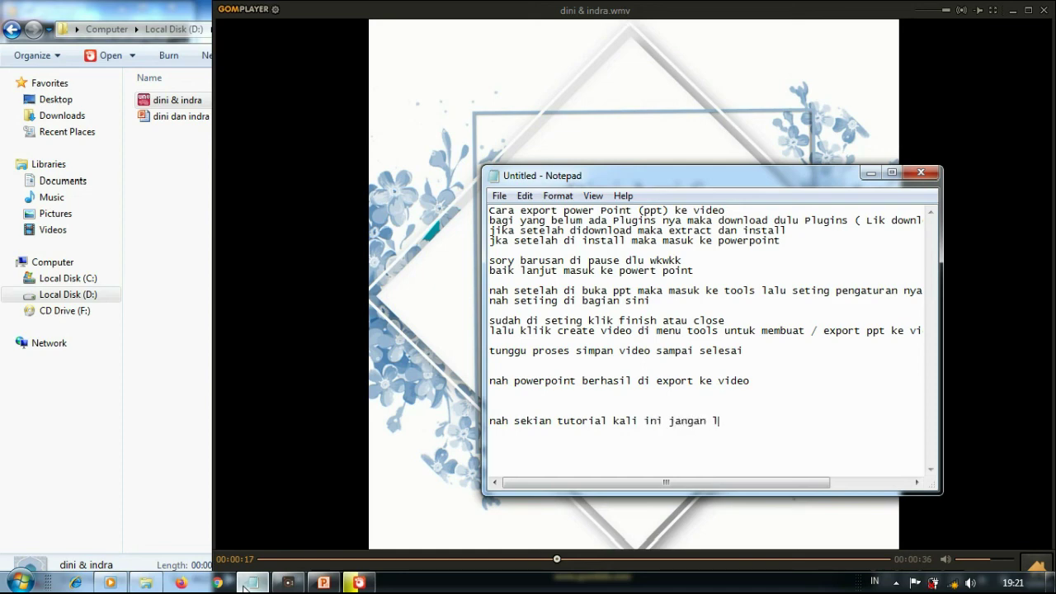
pyautogui.write('upa sub, like and')
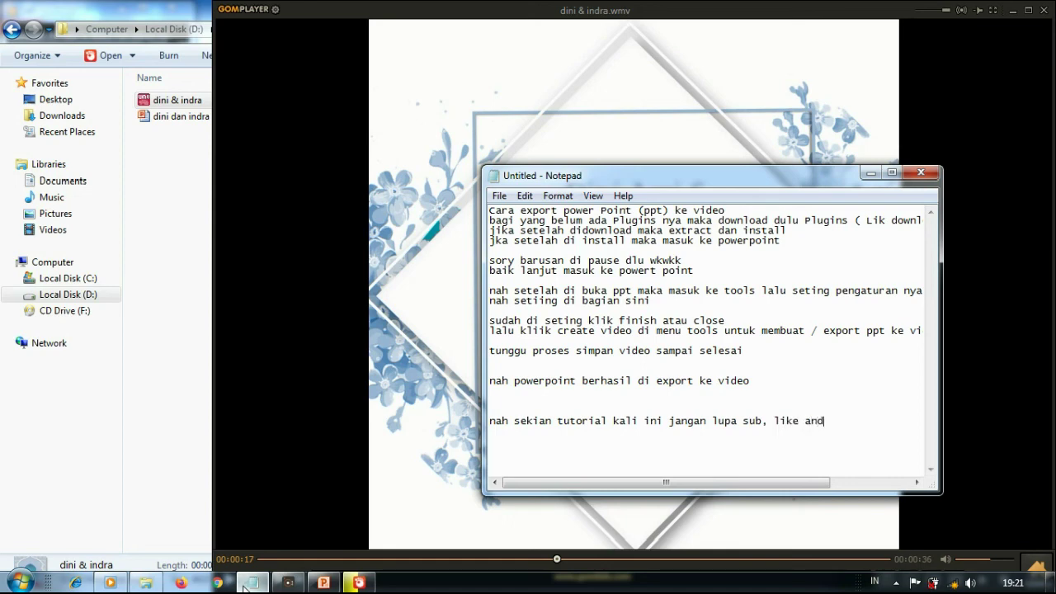
pyautogui.write(' share')
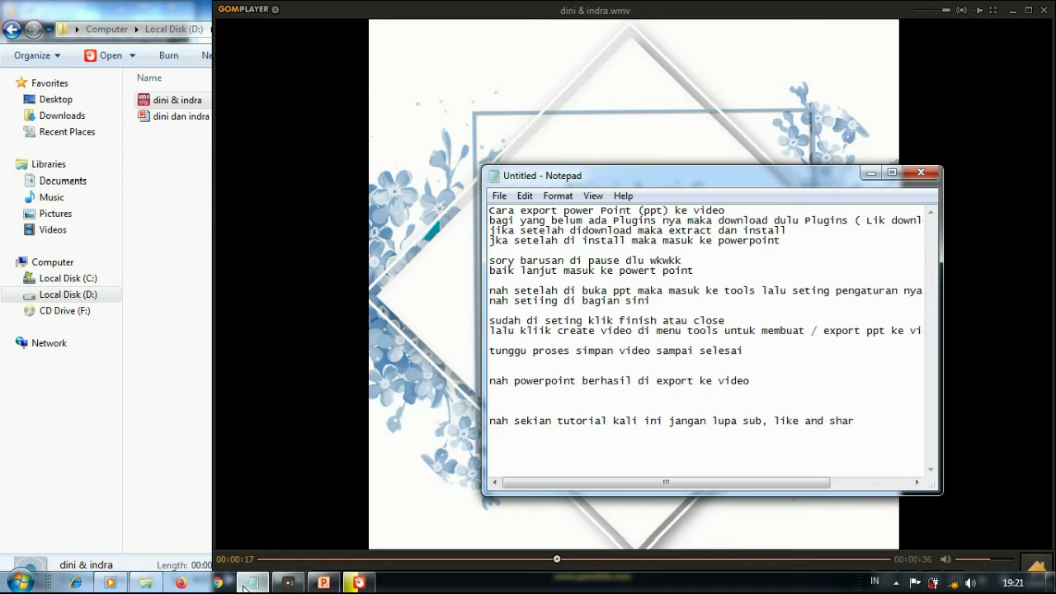